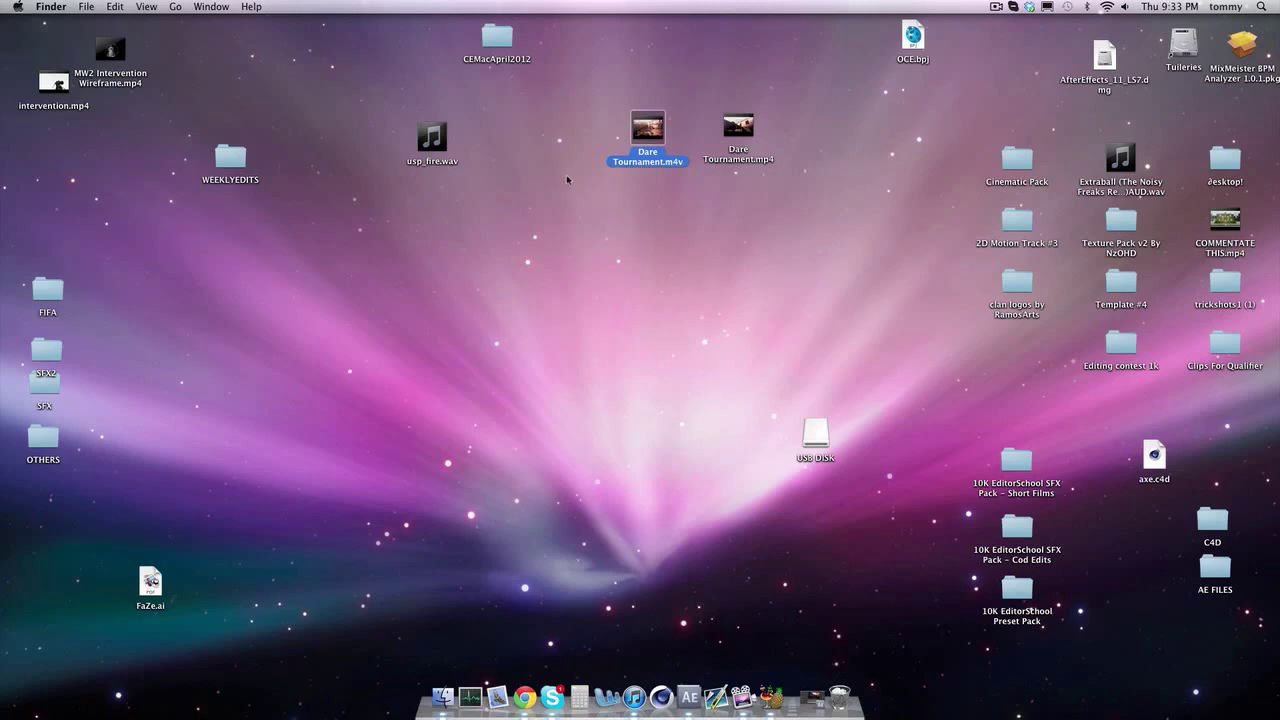
Select and examine the Dare Tournament .mp4 and .m4v files on the Desktop
{"action": "left_click_drag", "start_coordinate": [567, 176], "coordinate": [795, 90]}
{"action": "left_click", "coordinate": [658, 415]}
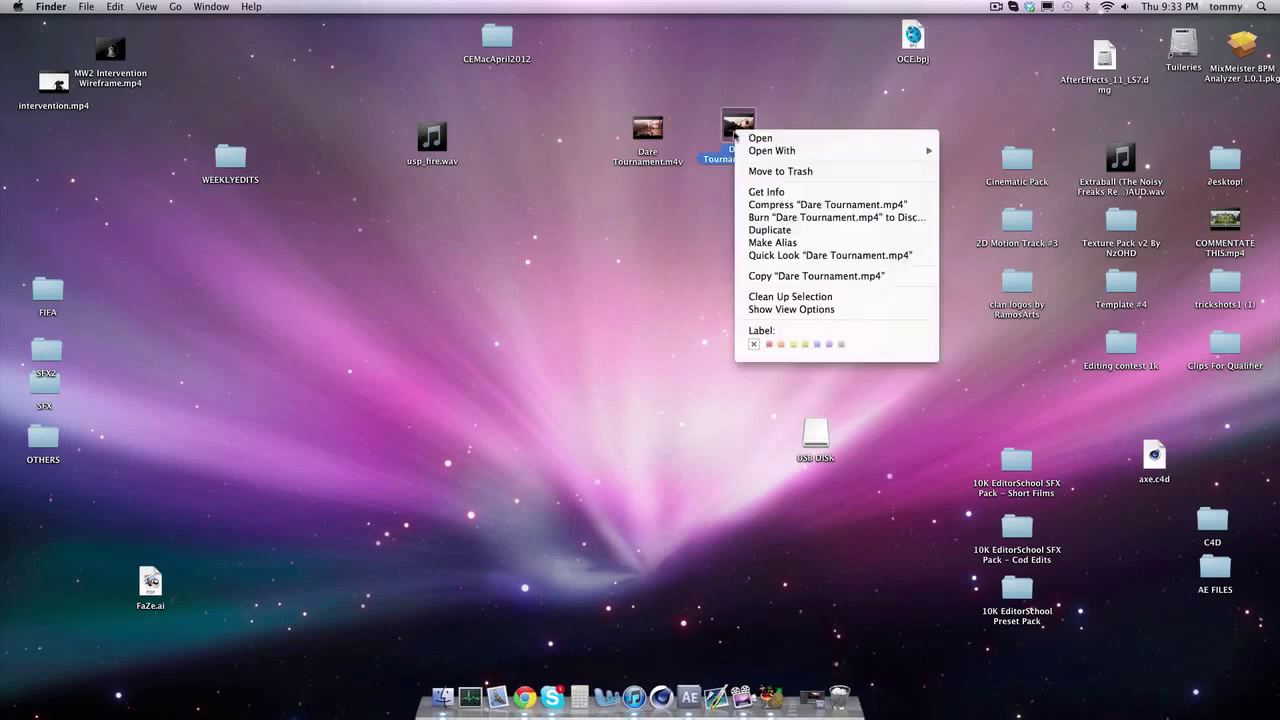
{"action": "right_click", "coordinate": [730, 138]}
{"action": "left_click", "coordinate": [632, 213]}
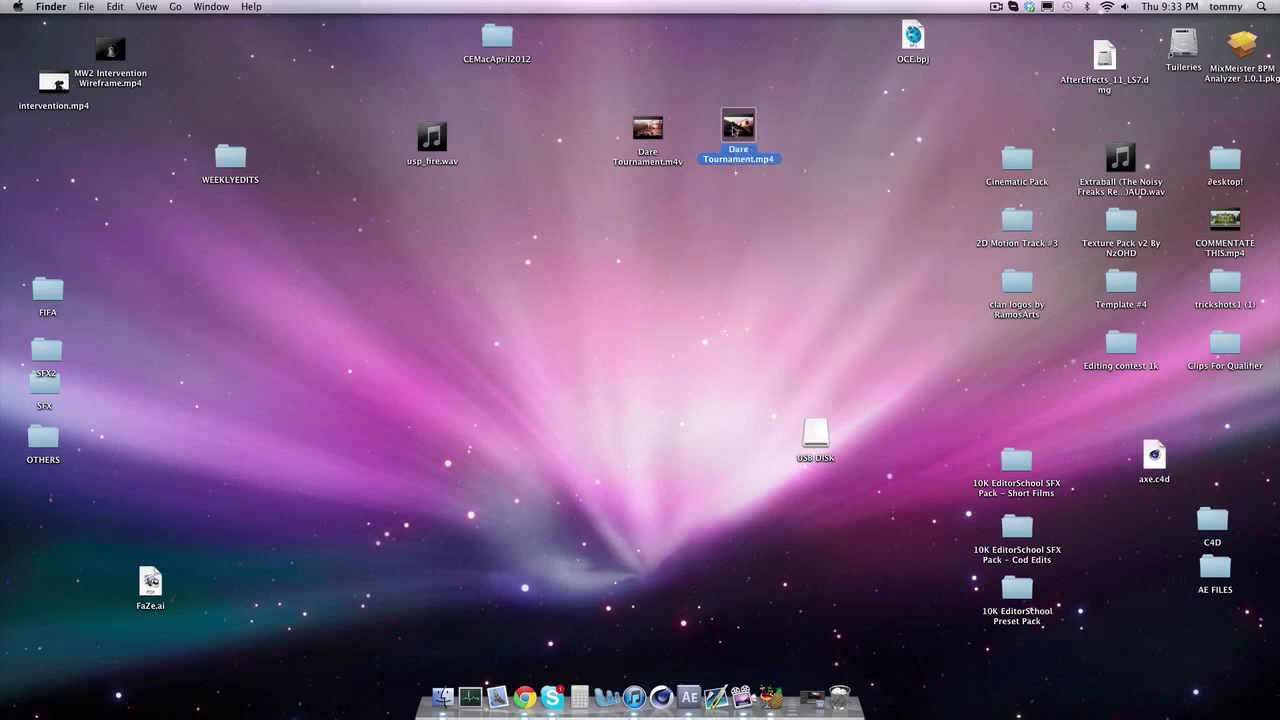
{"action": "left_click", "coordinate": [807, 100]}
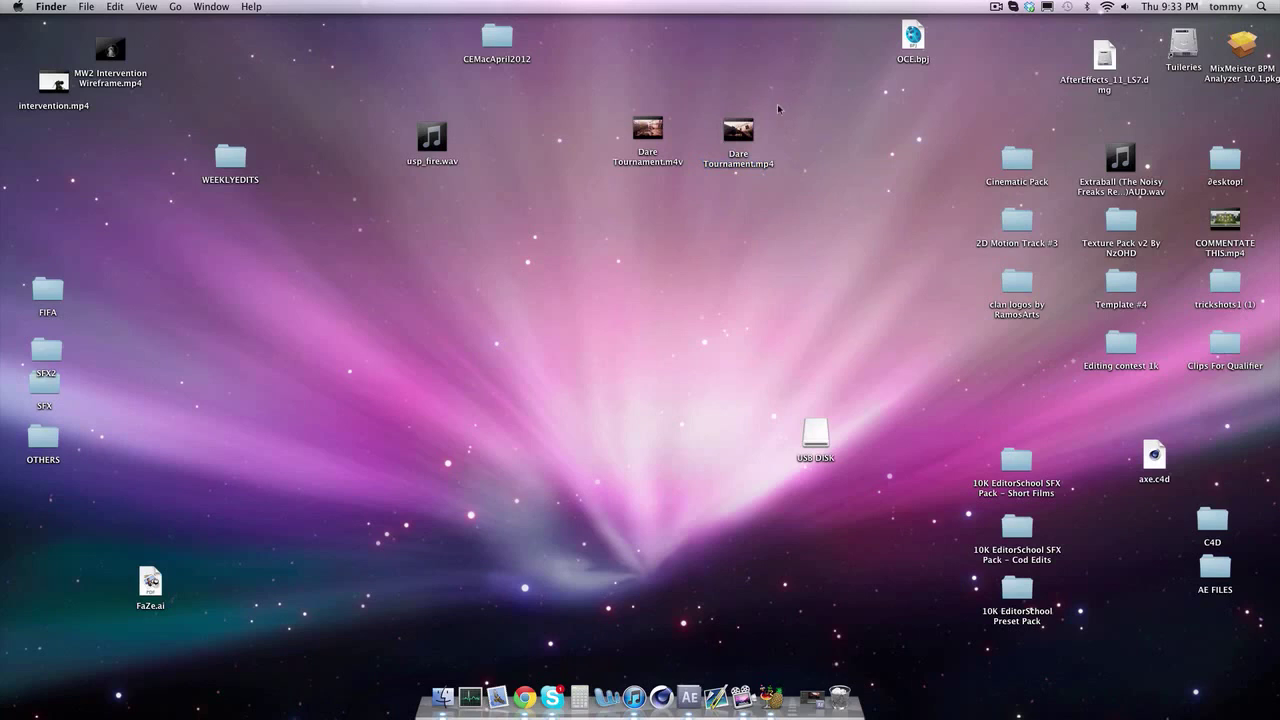
{"action": "left_click", "coordinate": [650, 120]}
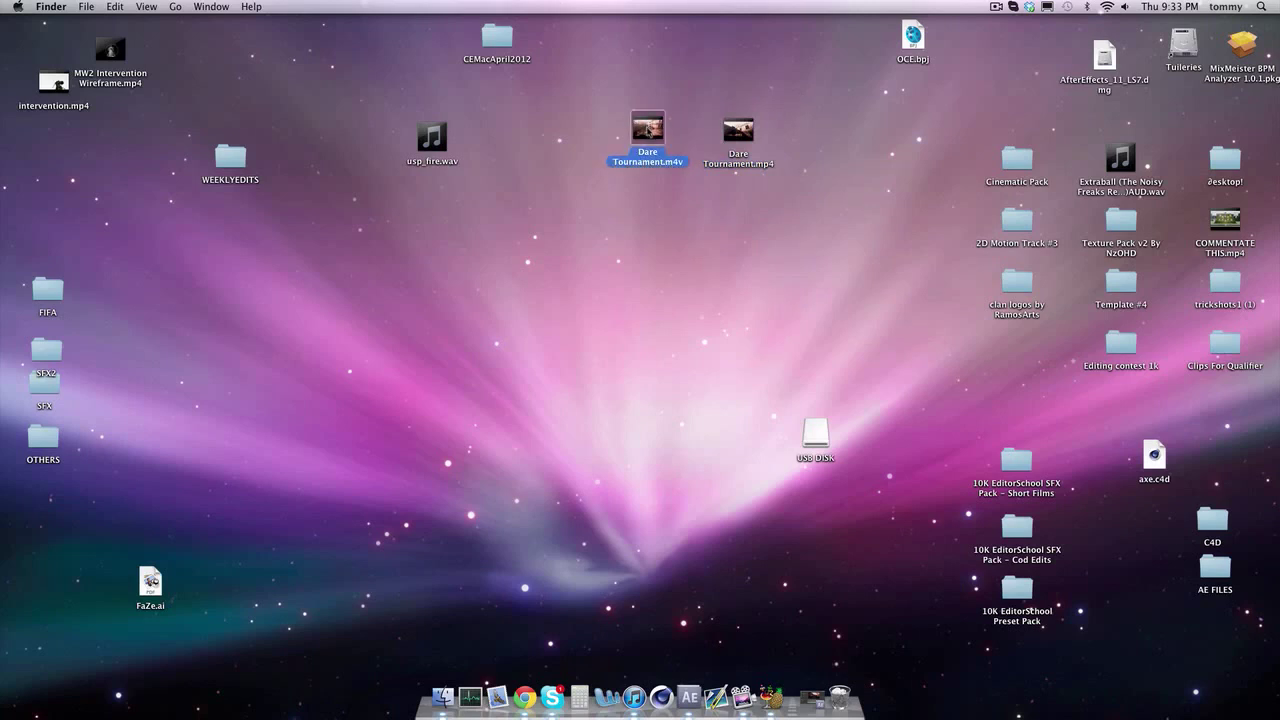
{"action": "key", "text": "Return"}
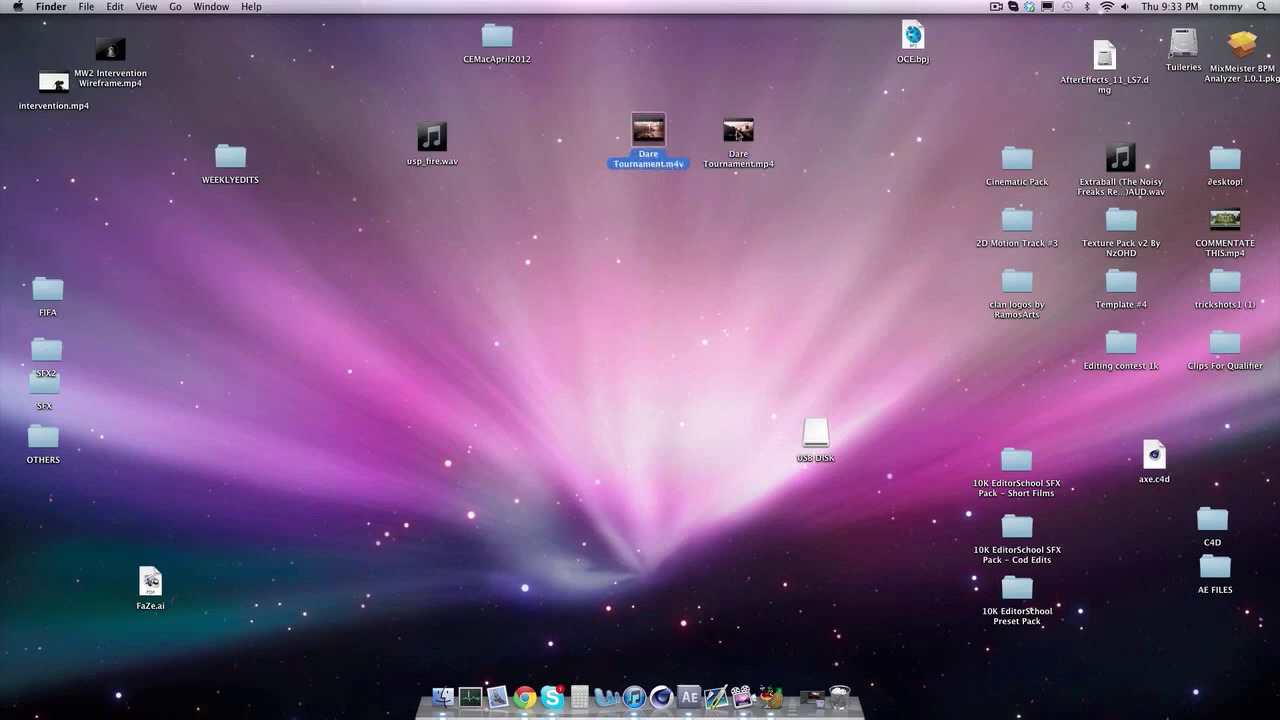
{"action": "left_click", "coordinate": [737, 131]}
Compare the file details of Dare Tournament.mp4 and Dare Tournament.m4v, briefly playing the .mp4
{"action": "right_click", "coordinate": [738, 128]}
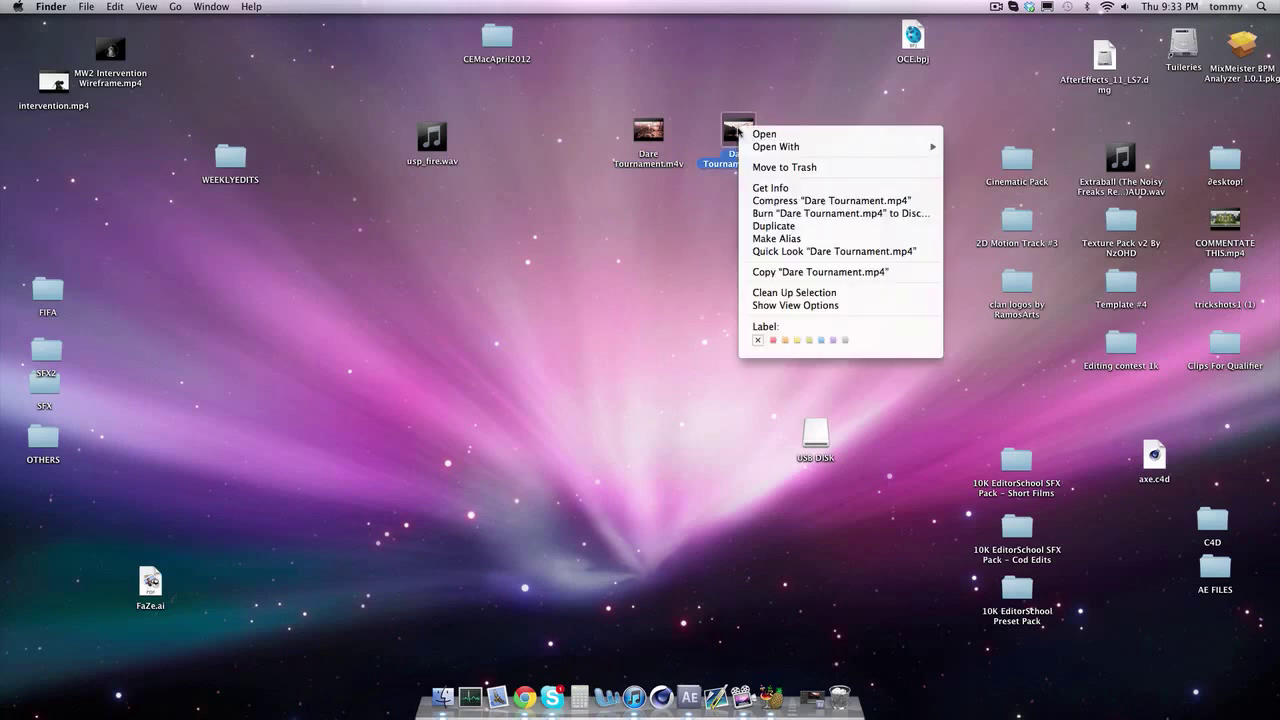
{"action": "left_click", "coordinate": [787, 190]}
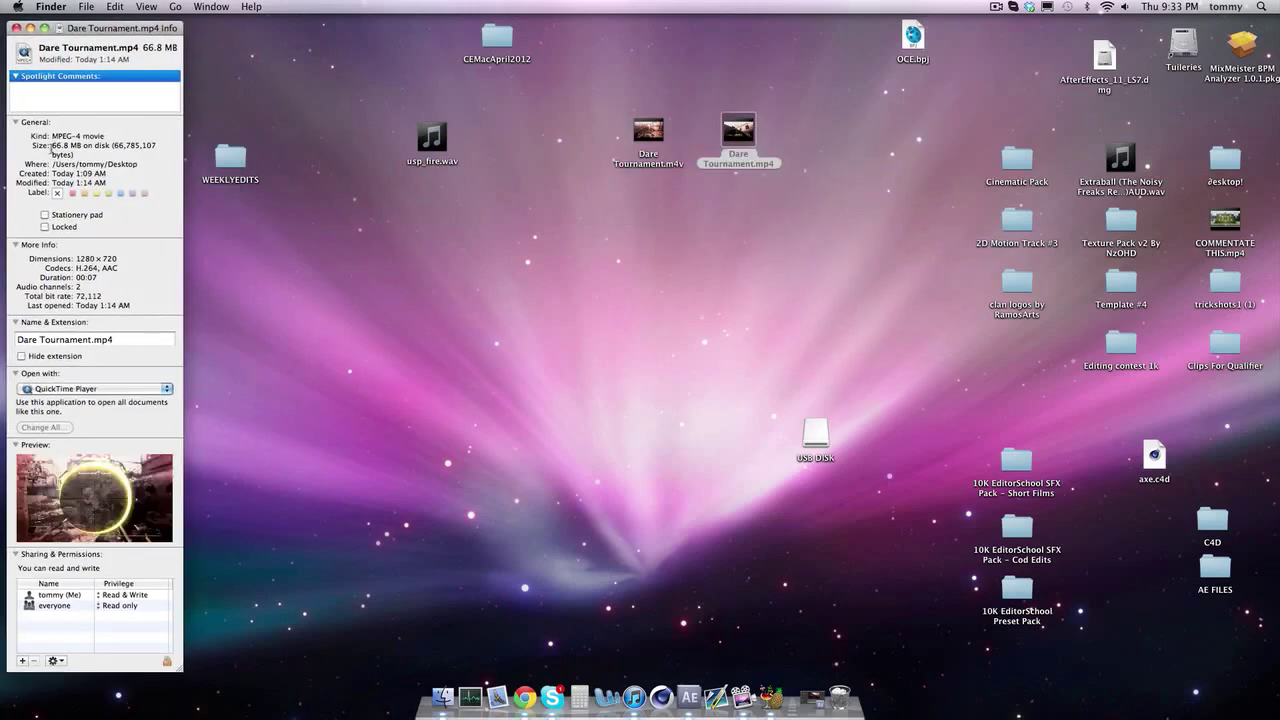
{"action": "left_click", "coordinate": [16, 28]}
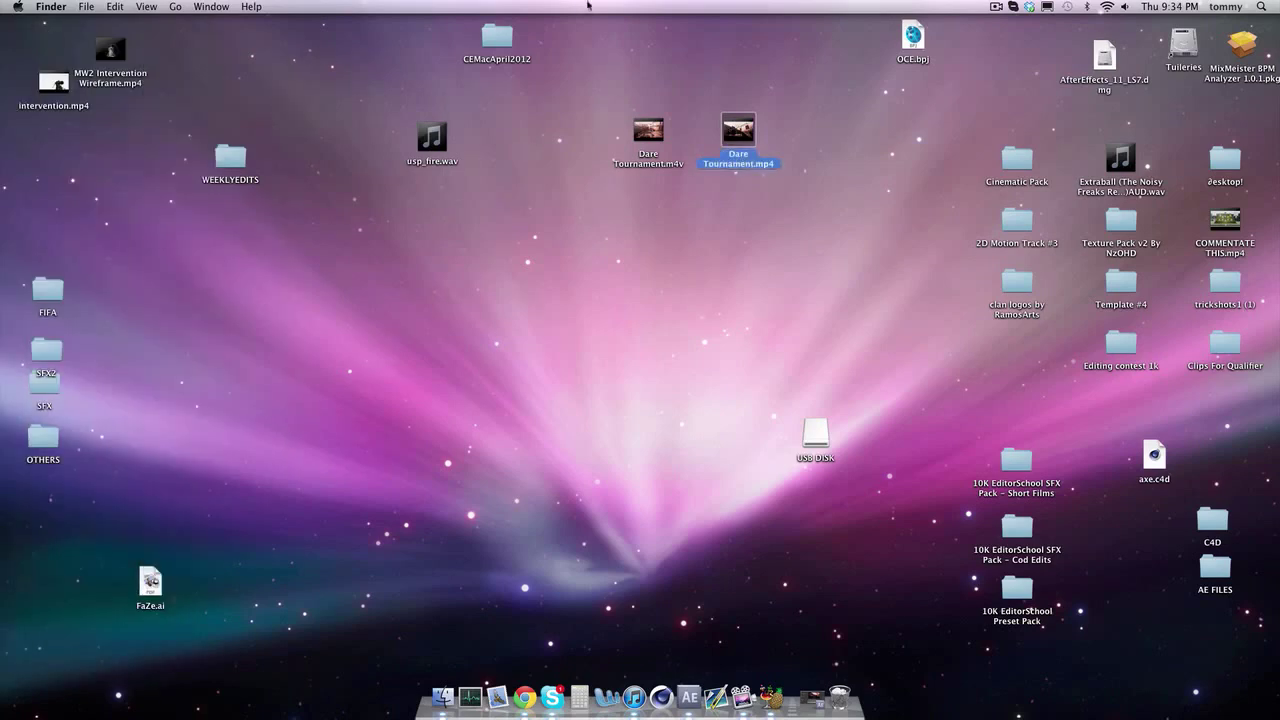
{"action": "double_click", "coordinate": [750, 133]}
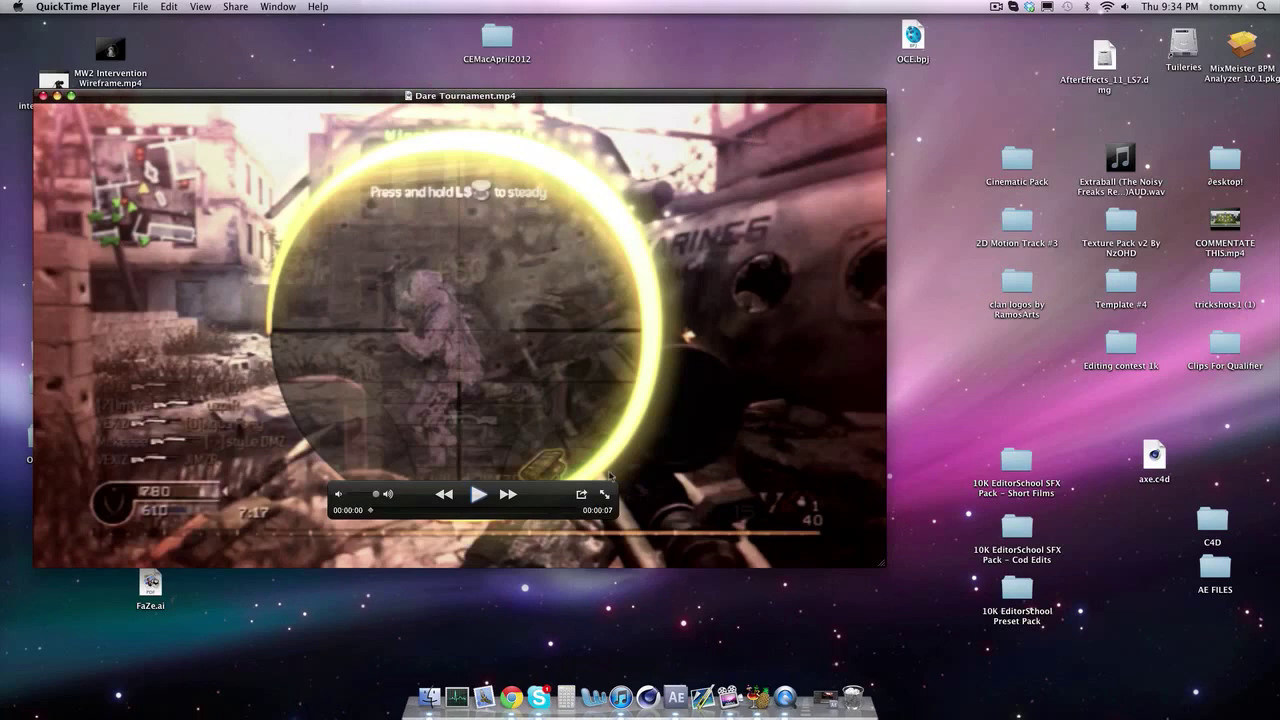
{"action": "left_click", "coordinate": [43, 96]}
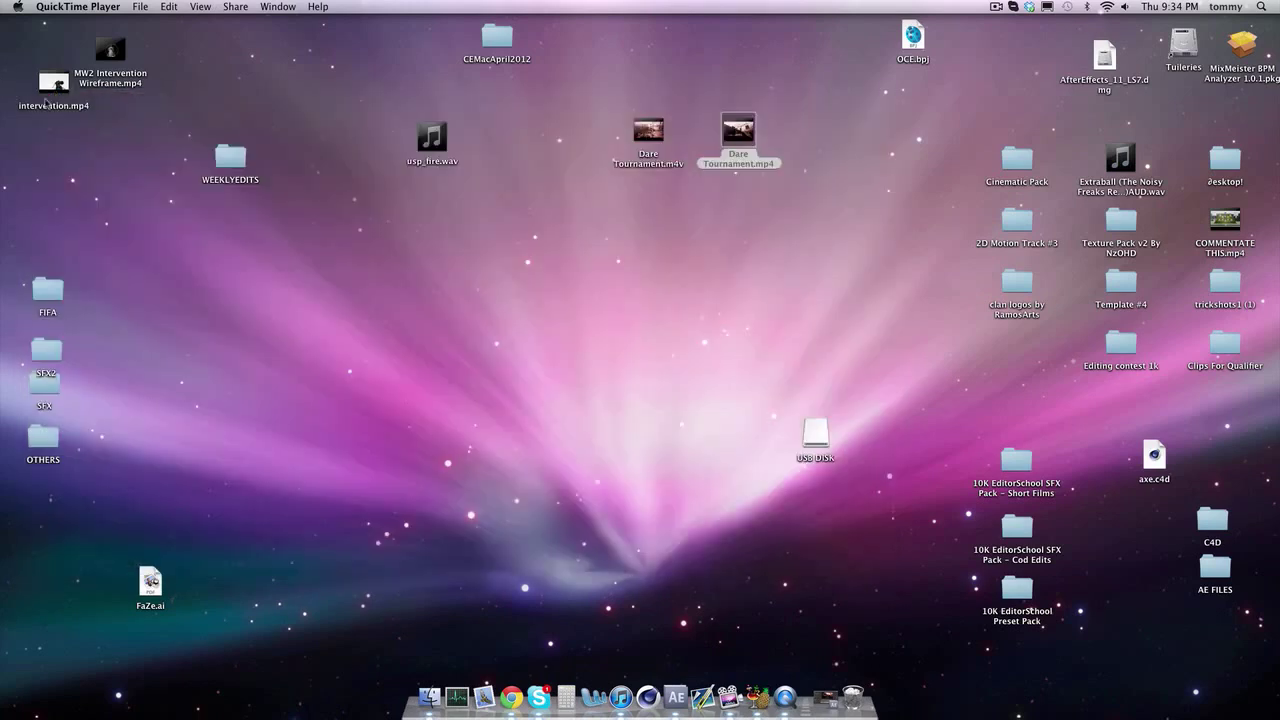
{"action": "right_click", "coordinate": [646, 128]}
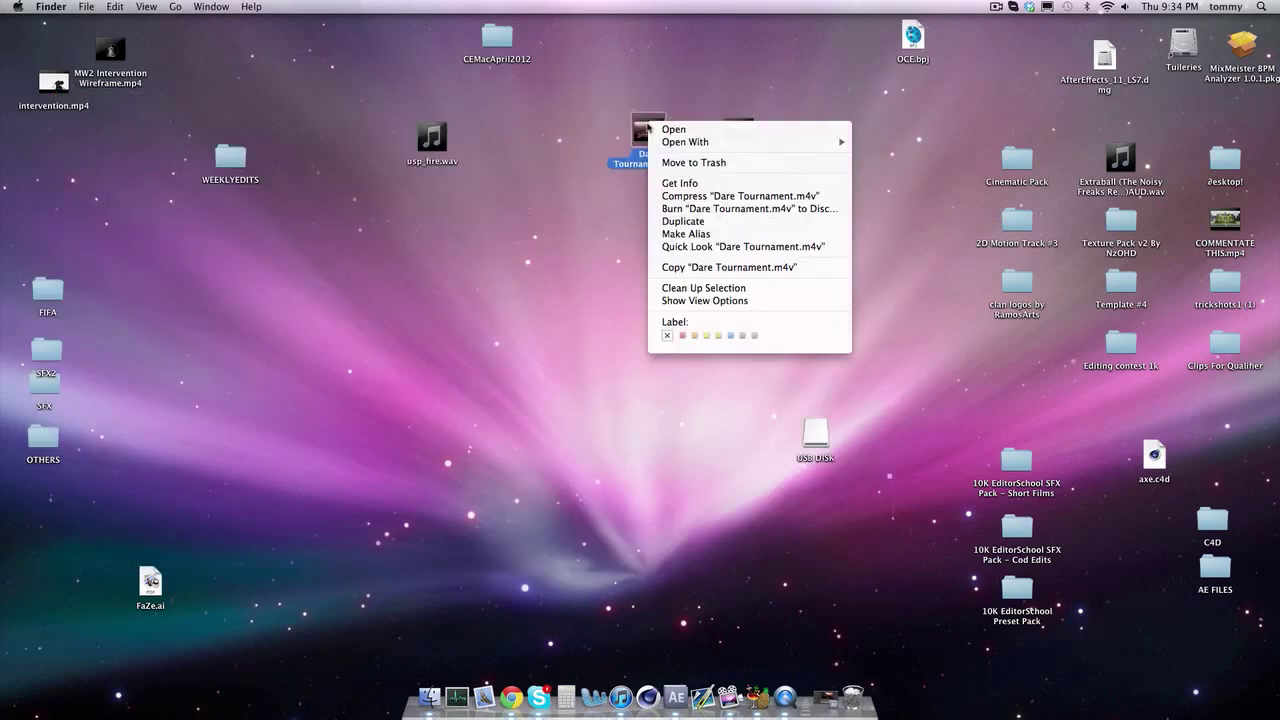
{"action": "left_click", "coordinate": [696, 183]}
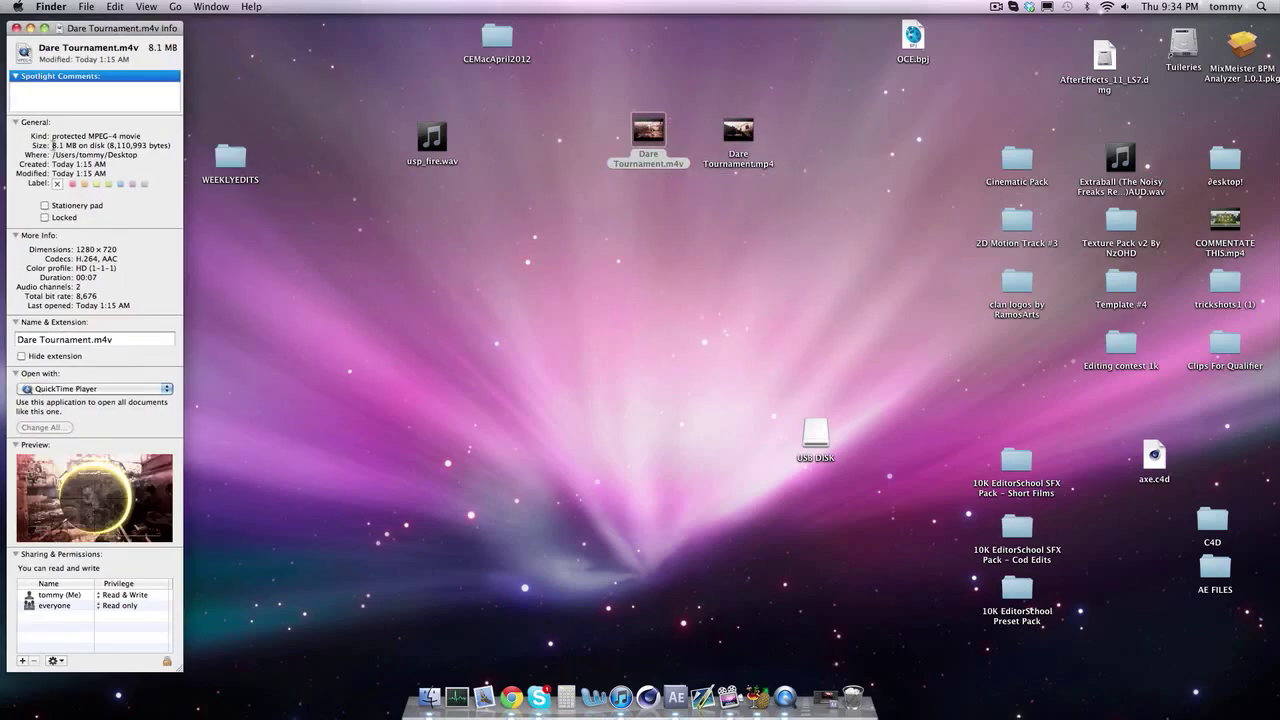
{"action": "left_click", "coordinate": [16, 28]}
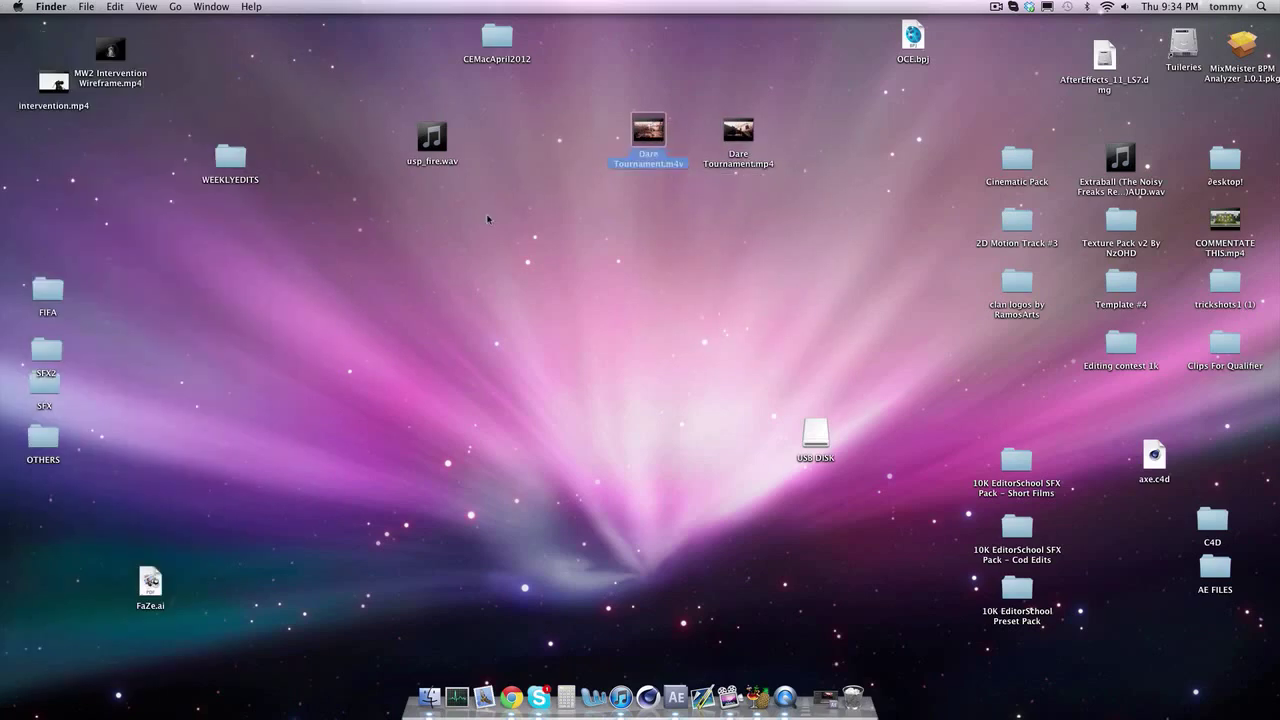
Quick Look preview Dare Tournament.mp4 on the Desktop
{"action": "left_click", "coordinate": [742, 126]}
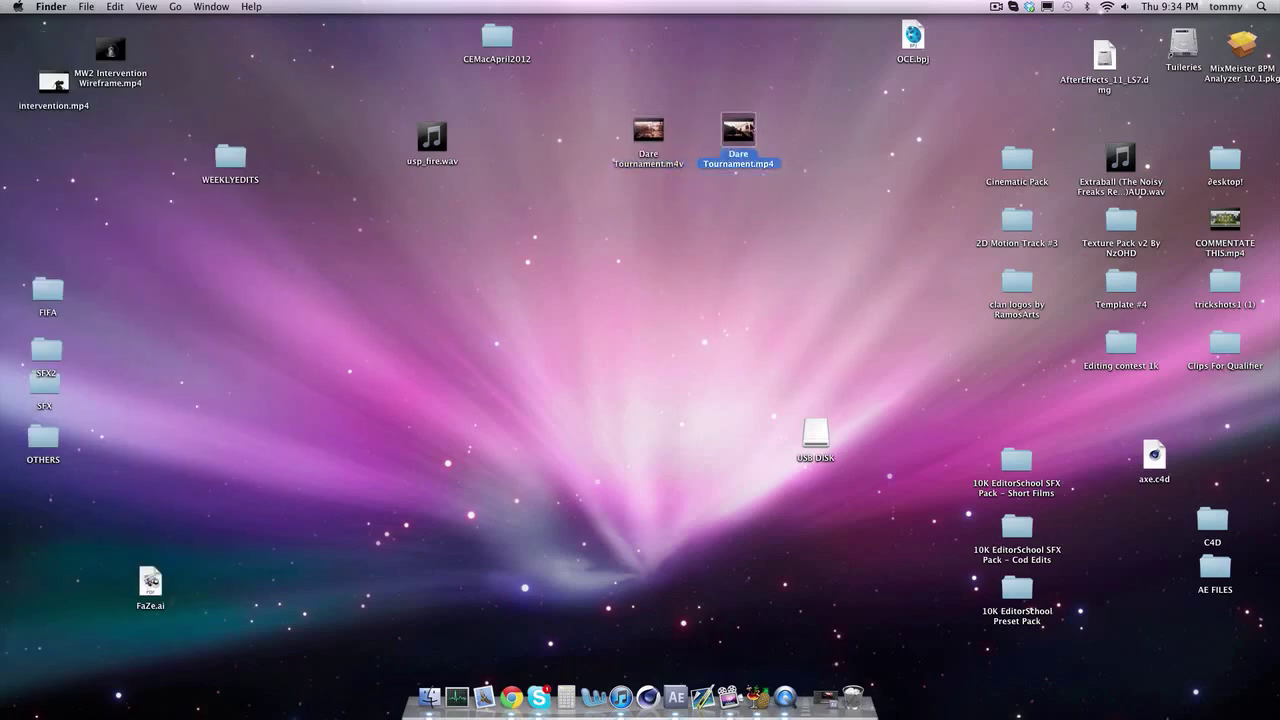
{"action": "left_click", "coordinate": [1125, 6]}
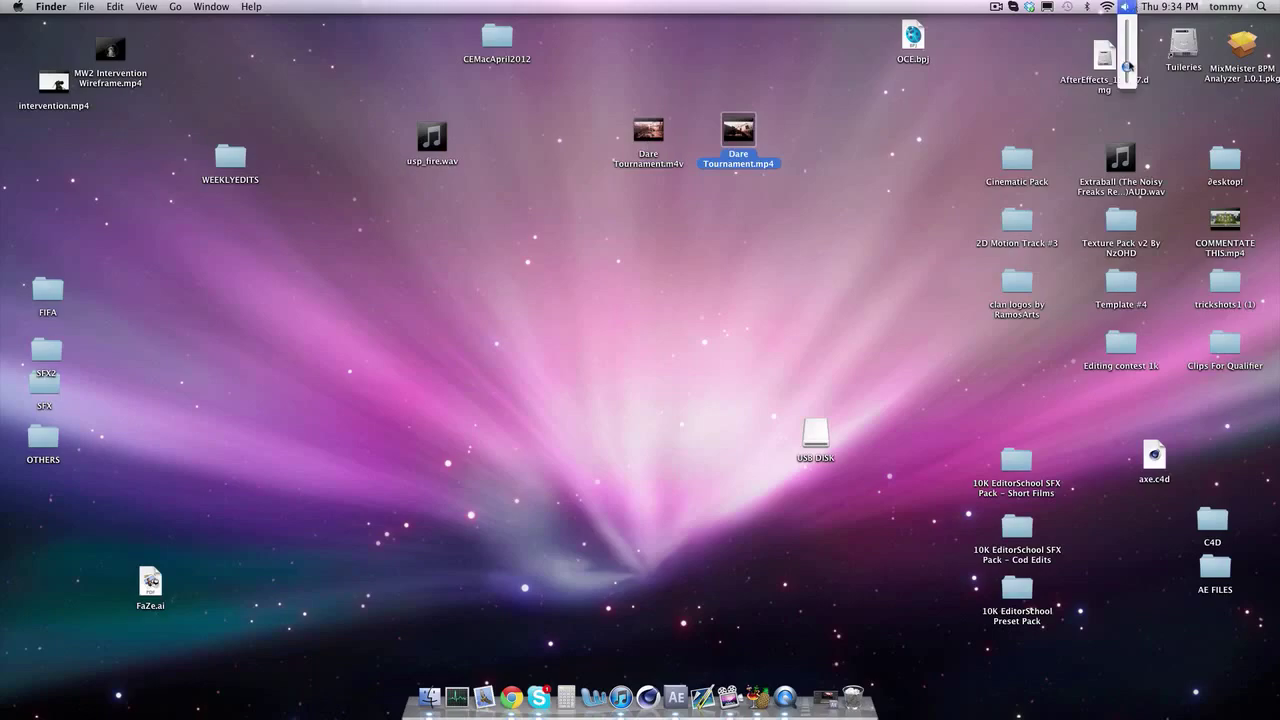
{"action": "left_click", "coordinate": [851, 187]}
{"action": "key", "text": "space"}
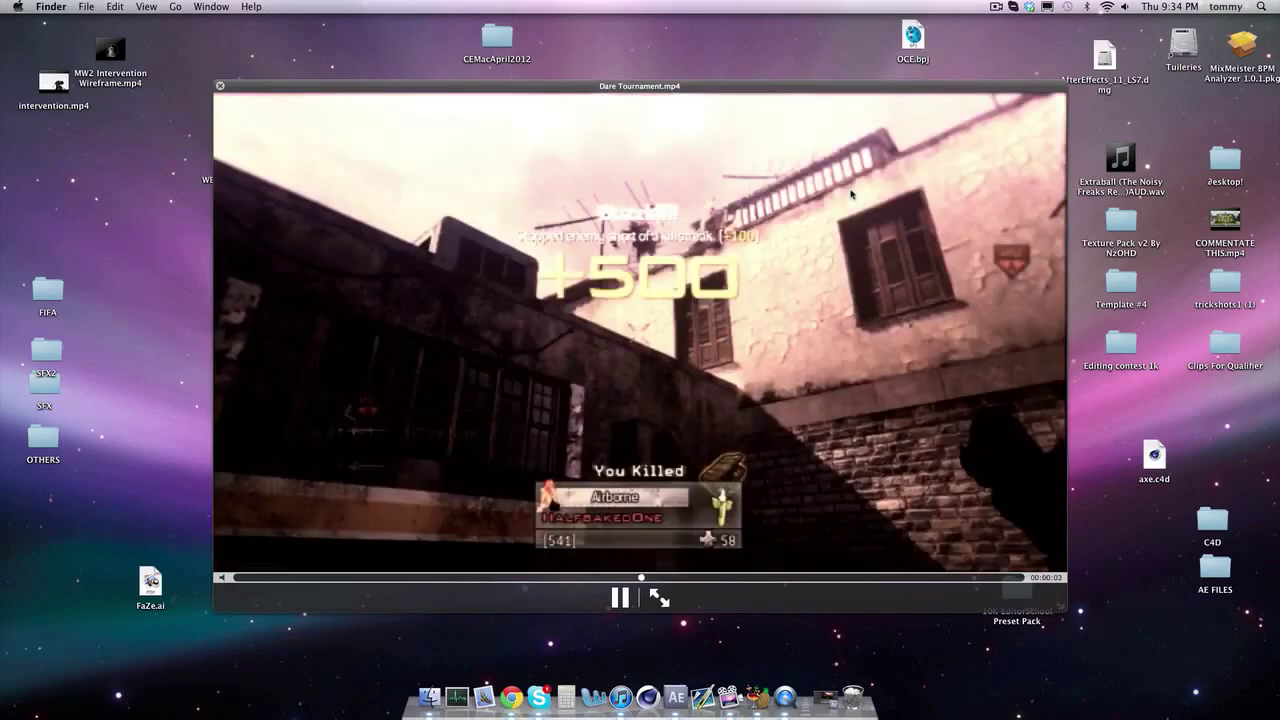
{"action": "key", "text": "space"}
{"action": "left_click", "coordinate": [792, 233]}
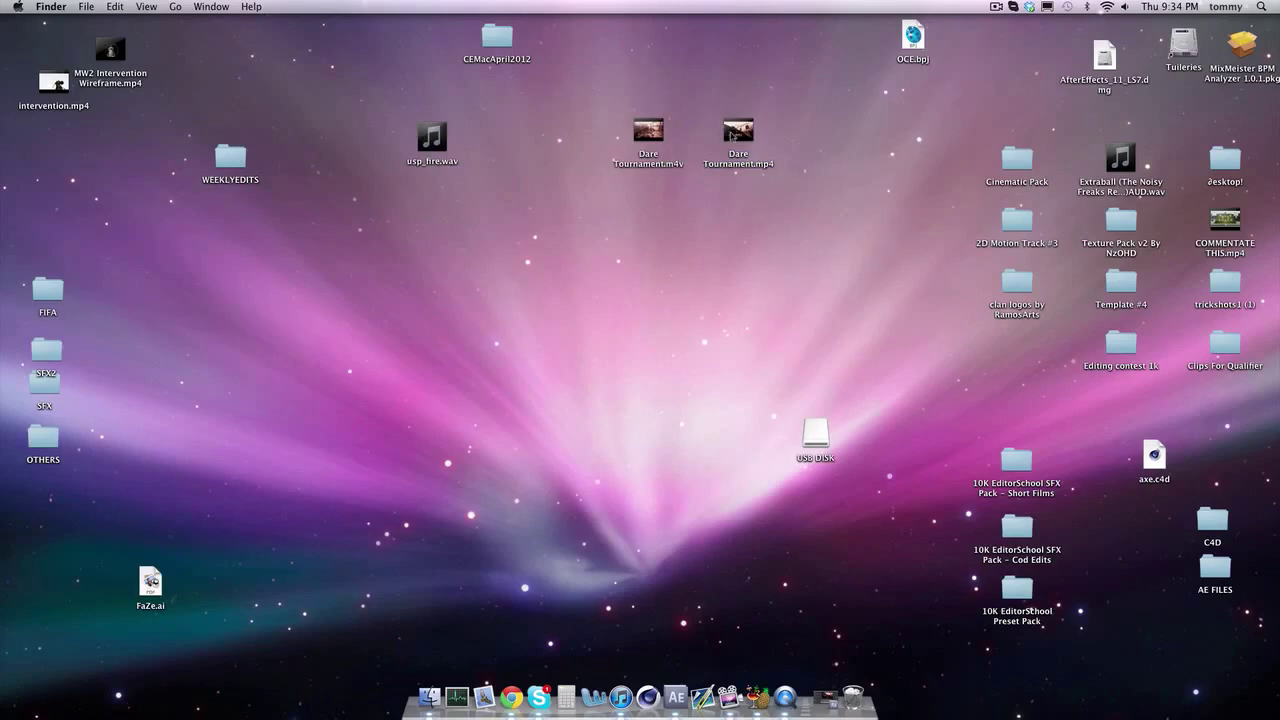
{"action": "left_click", "coordinate": [734, 136]}
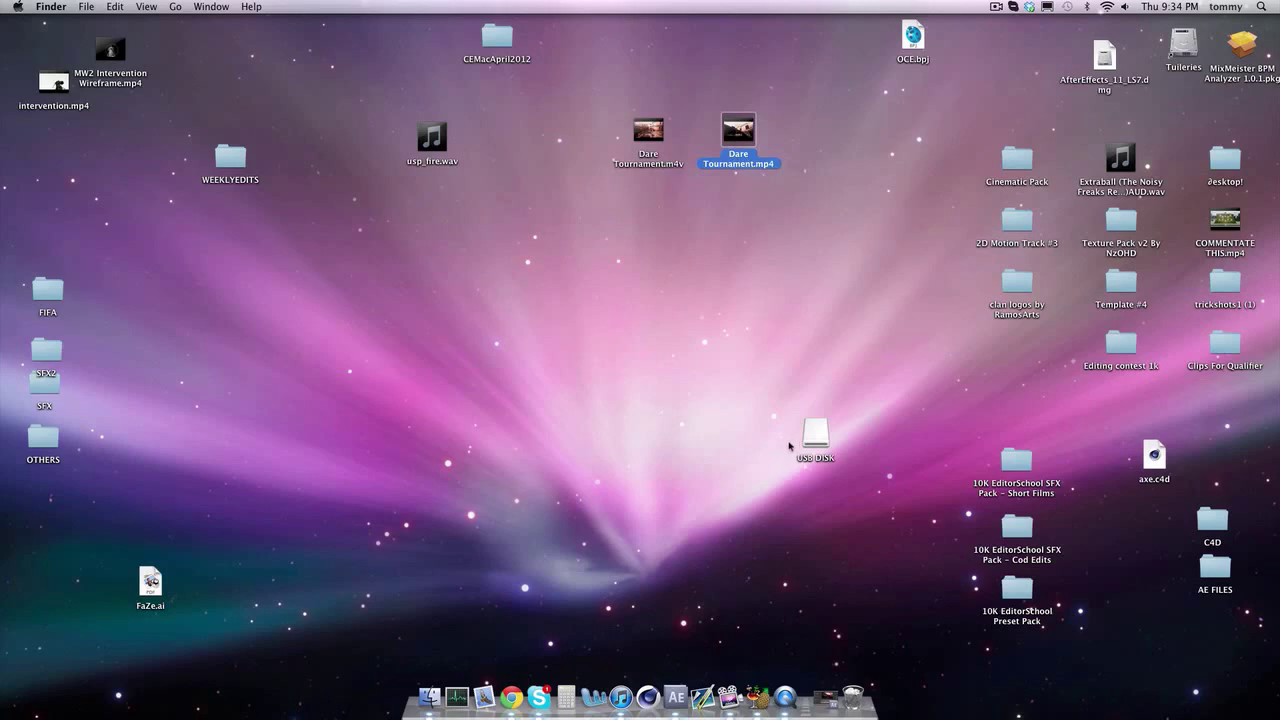
Quit QuickTime Player and Quick Look preview Dare Tournament.m4v
{"action": "right_click", "coordinate": [804, 674]}
{"action": "left_click", "coordinate": [809, 614]}
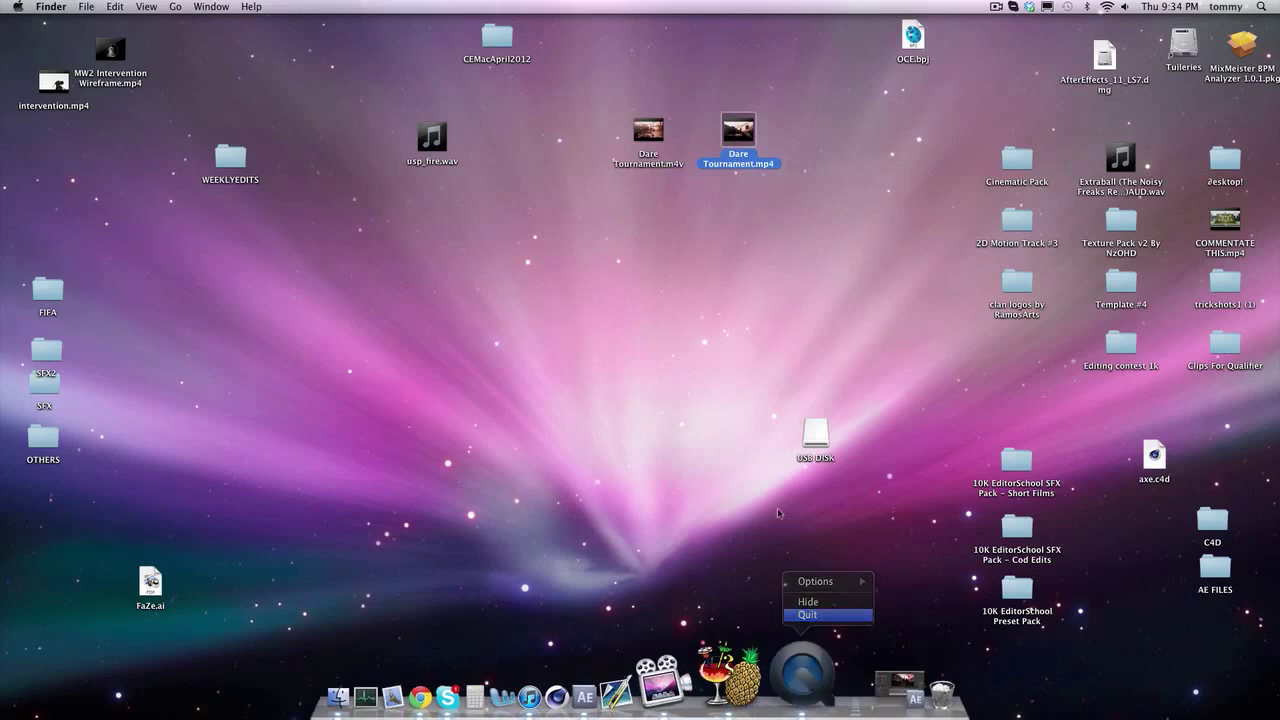
{"action": "left_click", "coordinate": [697, 297]}
{"action": "left_click", "coordinate": [730, 139]}
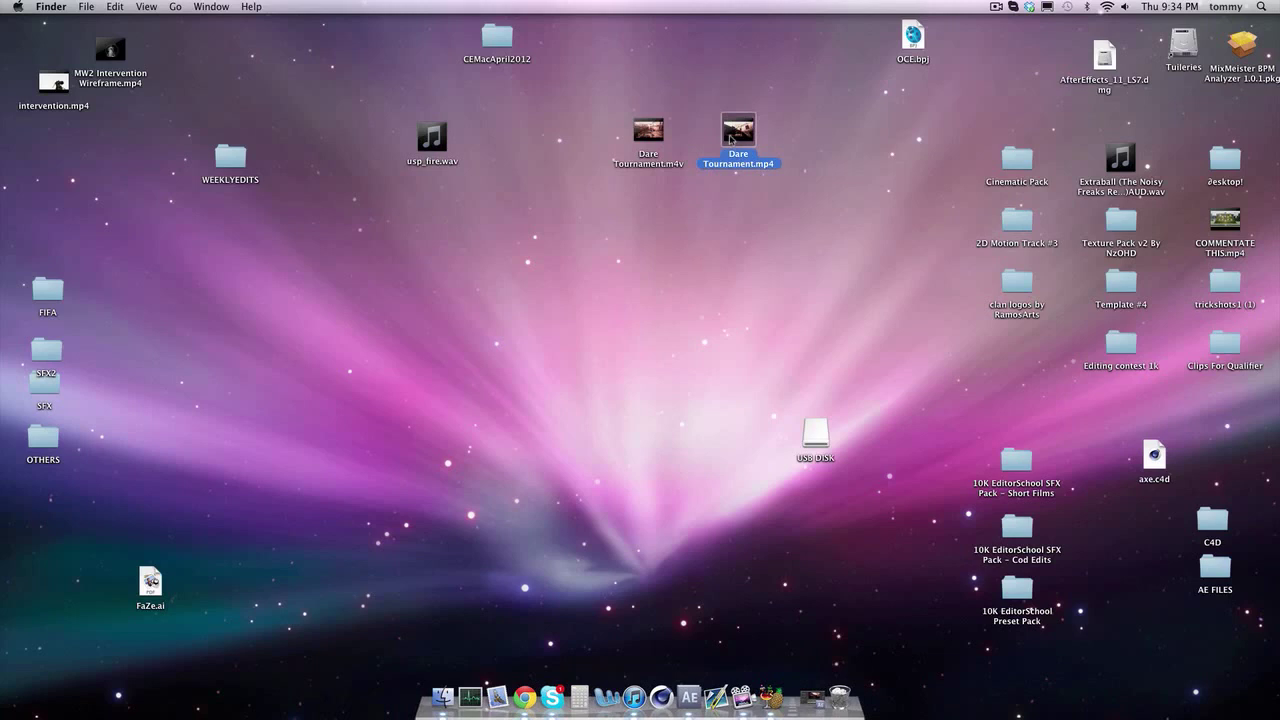
{"action": "left_click", "coordinate": [643, 139]}
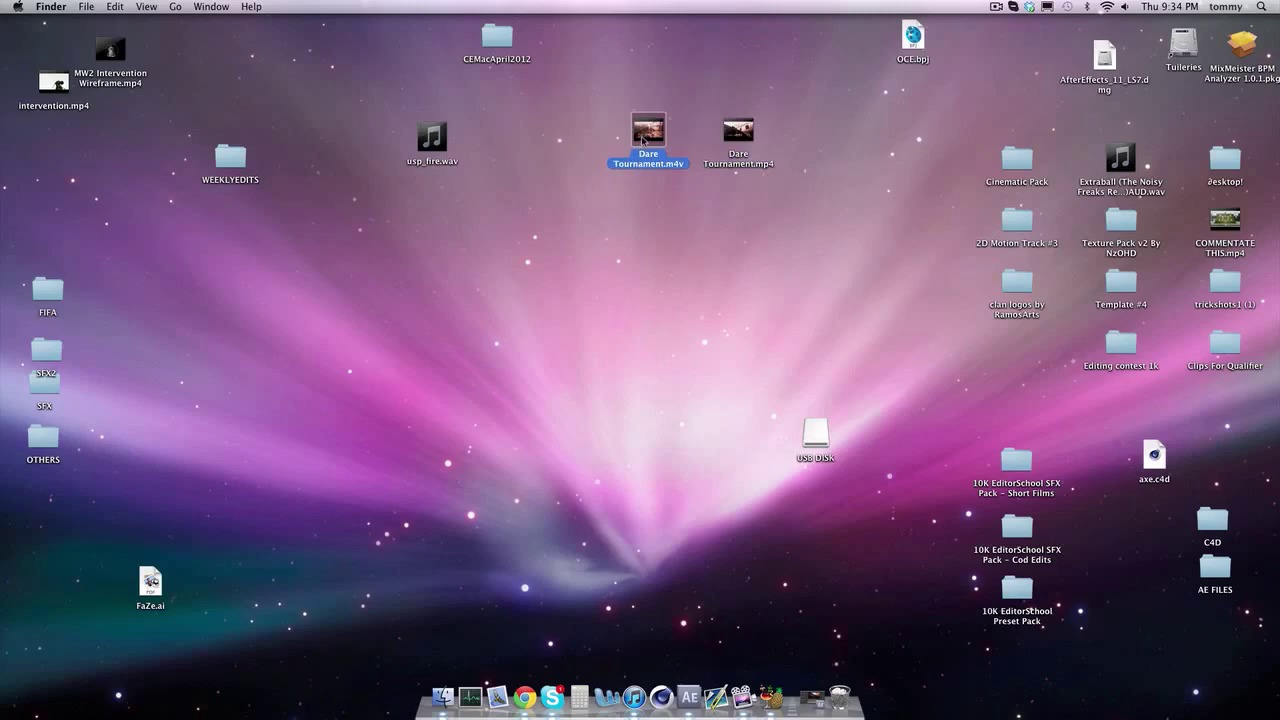
{"action": "key", "text": "space"}
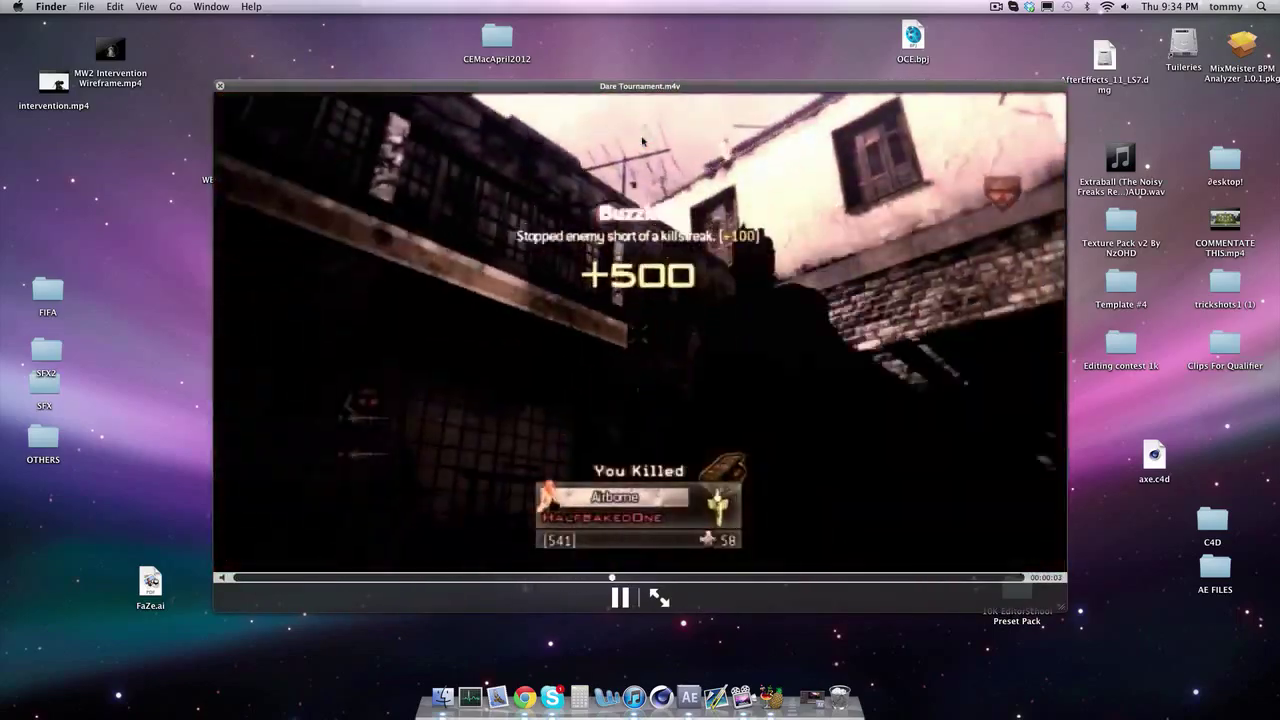
{"action": "key", "text": "space"}
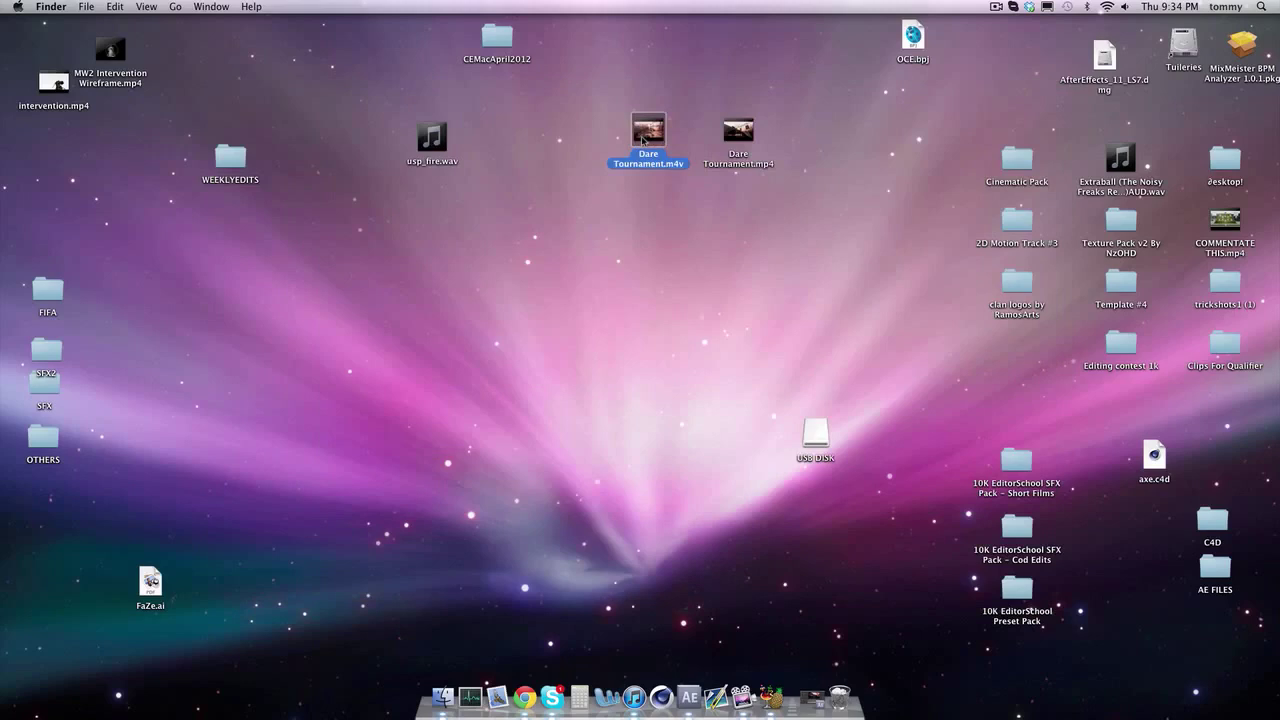
{"action": "left_click", "coordinate": [660, 250]}
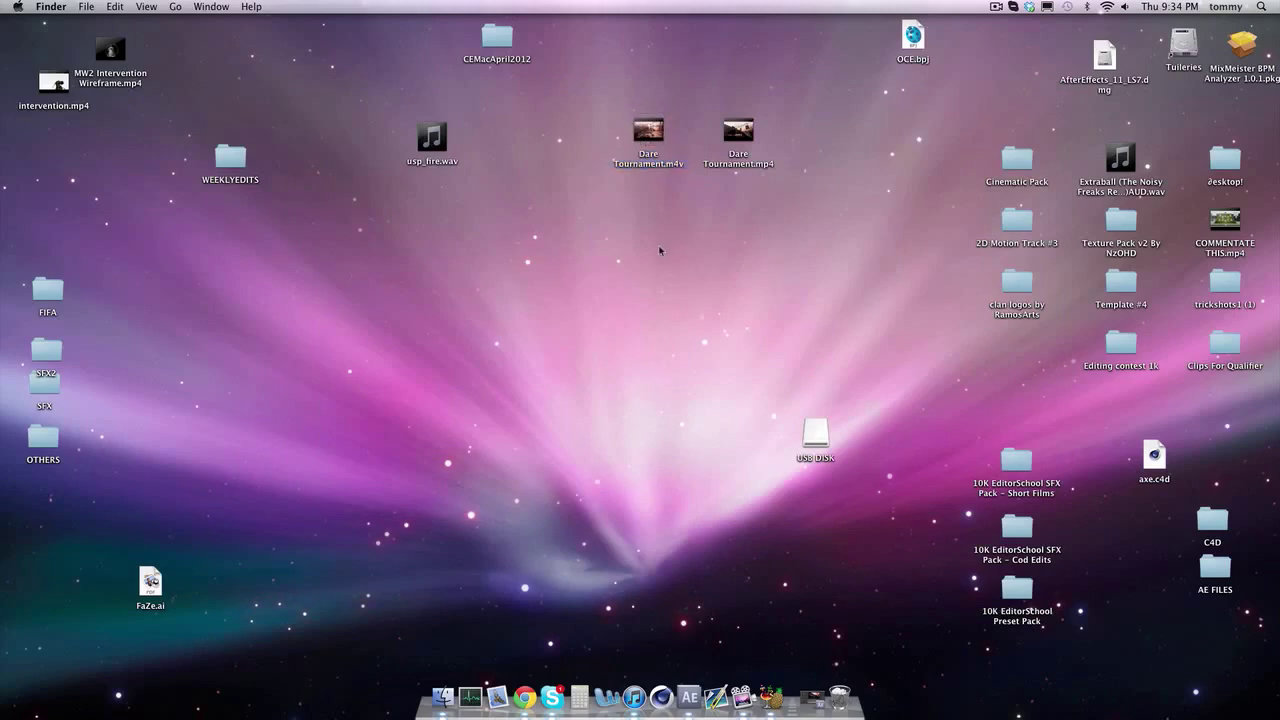
Launch HandBrake from the Dock and reposition its window
{"action": "left_click_drag", "start_coordinate": [551, 129], "coordinate": [794, 150]}
{"action": "left_click", "coordinate": [794, 150]}
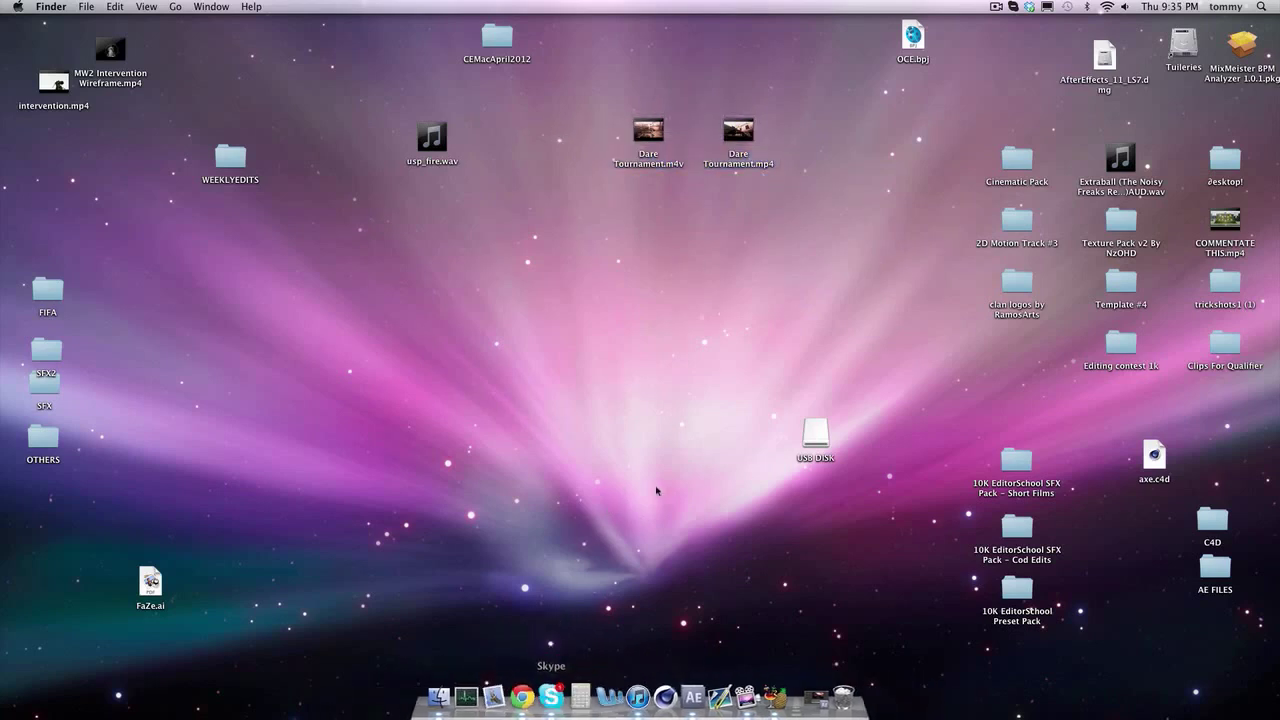
{"action": "left_click_drag", "start_coordinate": [528, 228], "coordinate": [818, 89]}
{"action": "left_click", "coordinate": [680, 366]}
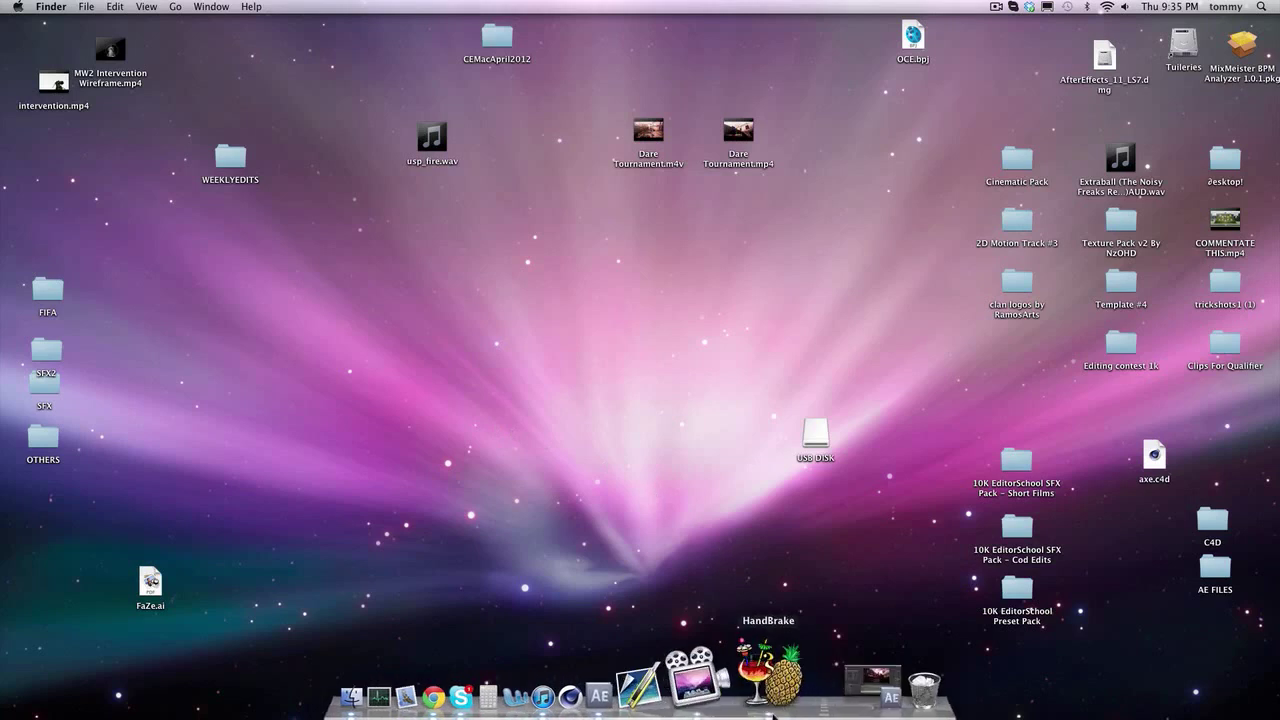
{"action": "left_click", "coordinate": [769, 675]}
{"action": "left_click_drag", "start_coordinate": [318, 287], "coordinate": [600, 93]}
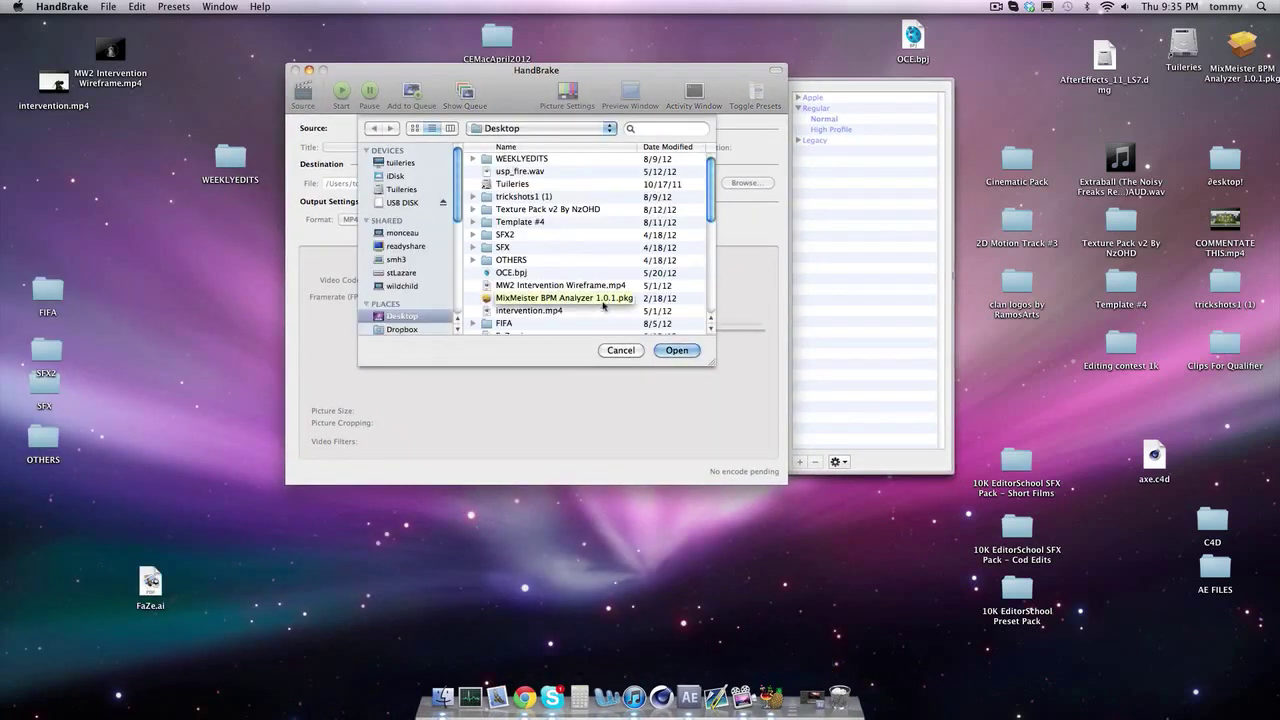
{"action": "left_click_drag", "start_coordinate": [537, 85], "coordinate": [351, 231]}
Choose Desktop > Dare Tournament.mp4 as the HandBrake source
{"action": "scroll", "coordinate": [373, 370], "scroll_direction": "down", "scroll_amount": 5}
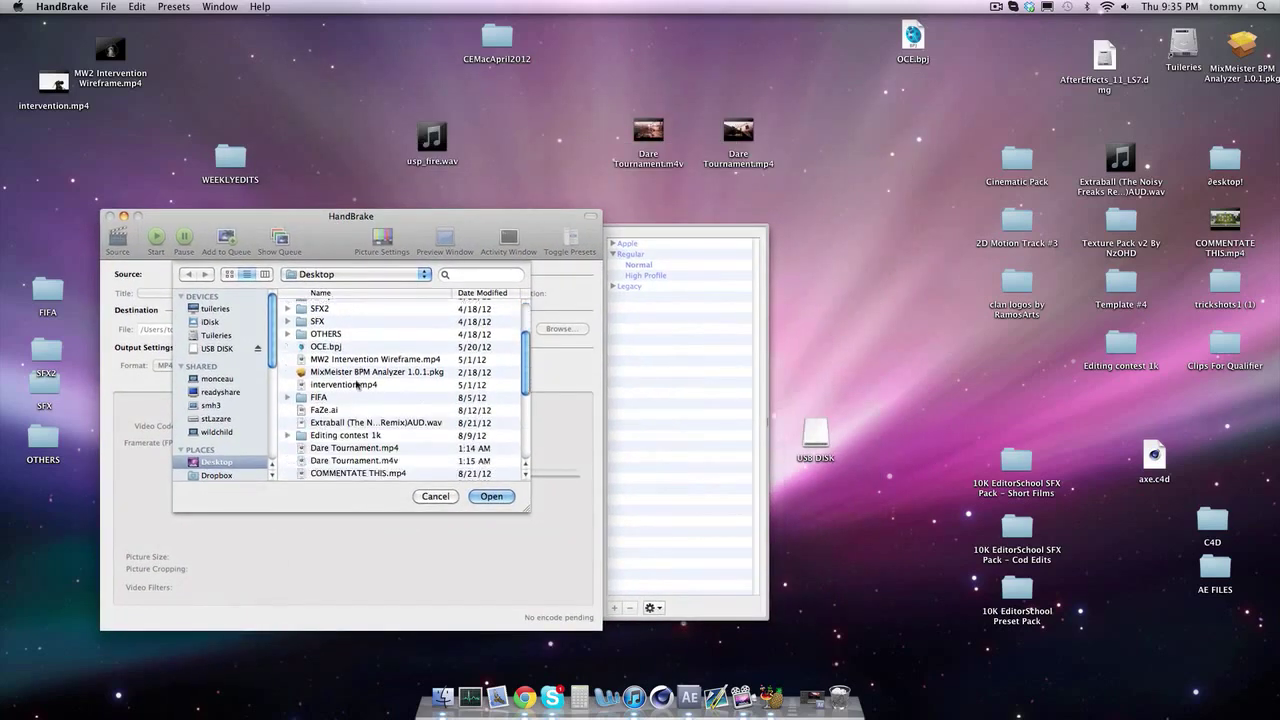
{"action": "left_click", "coordinate": [375, 410]}
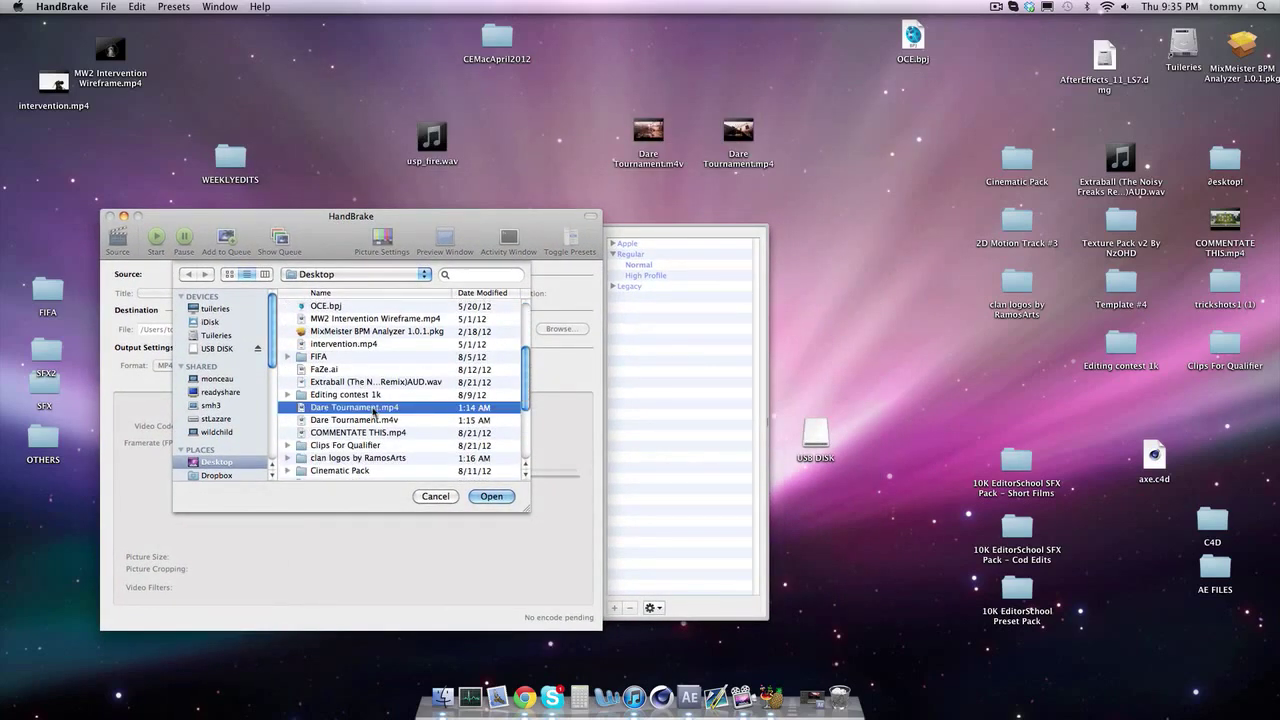
{"action": "left_click", "coordinate": [498, 497]}
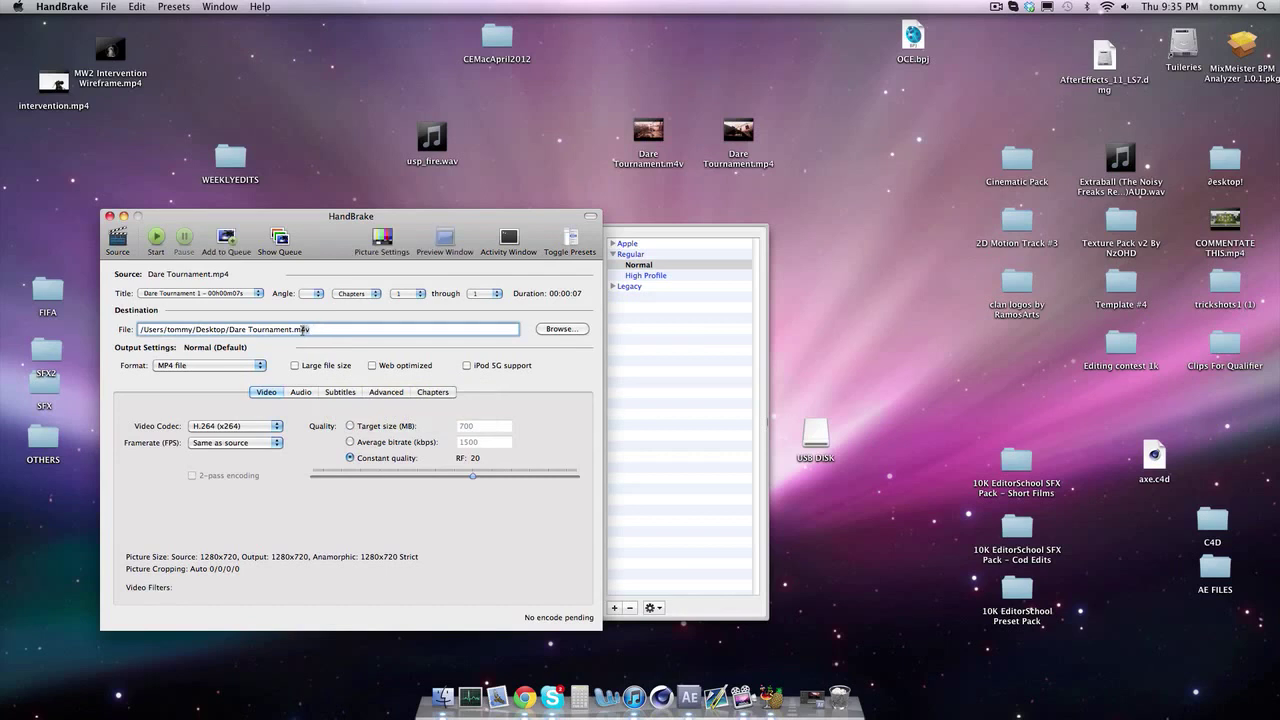
Edit the output file path's extension to 'mp4'
{"action": "double_click", "coordinate": [303, 329]}
{"action": "type", "text": "mp4"}
{"action": "left_click_drag", "start_coordinate": [697, 72], "coordinate": [757, 182]}
{"action": "left_click", "coordinate": [757, 182]}
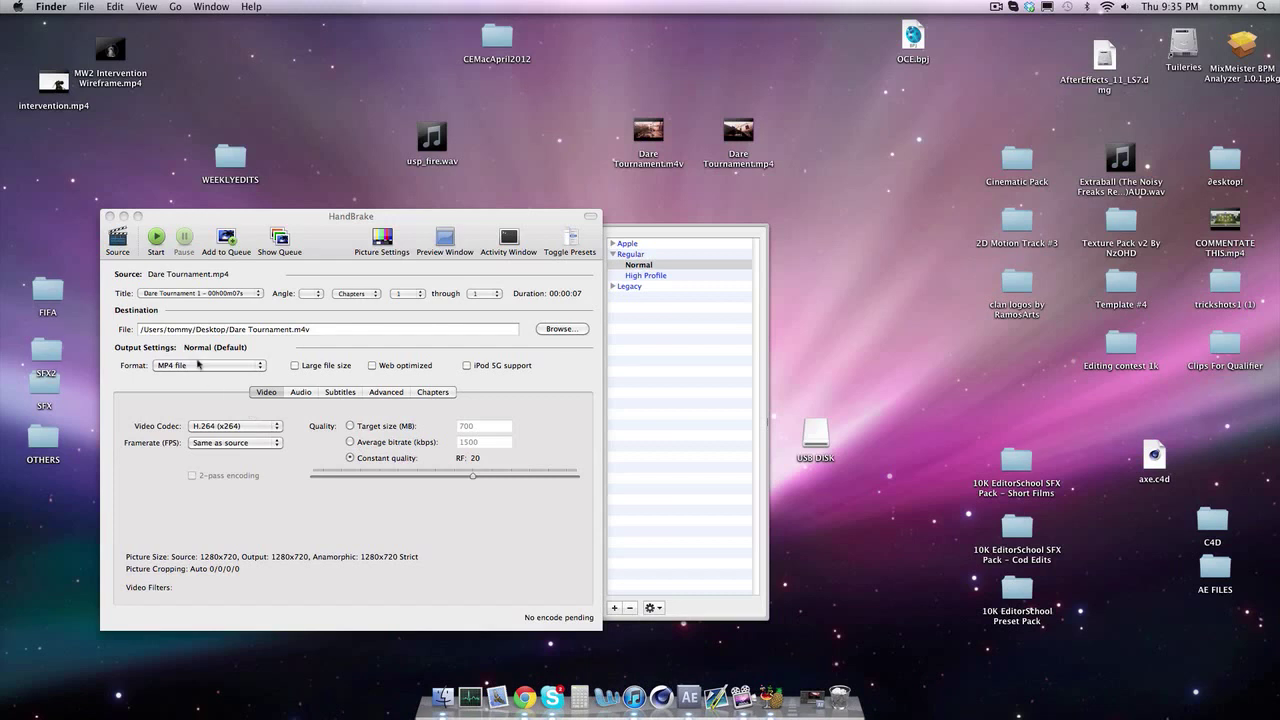
{"action": "left_click", "coordinate": [200, 392]}
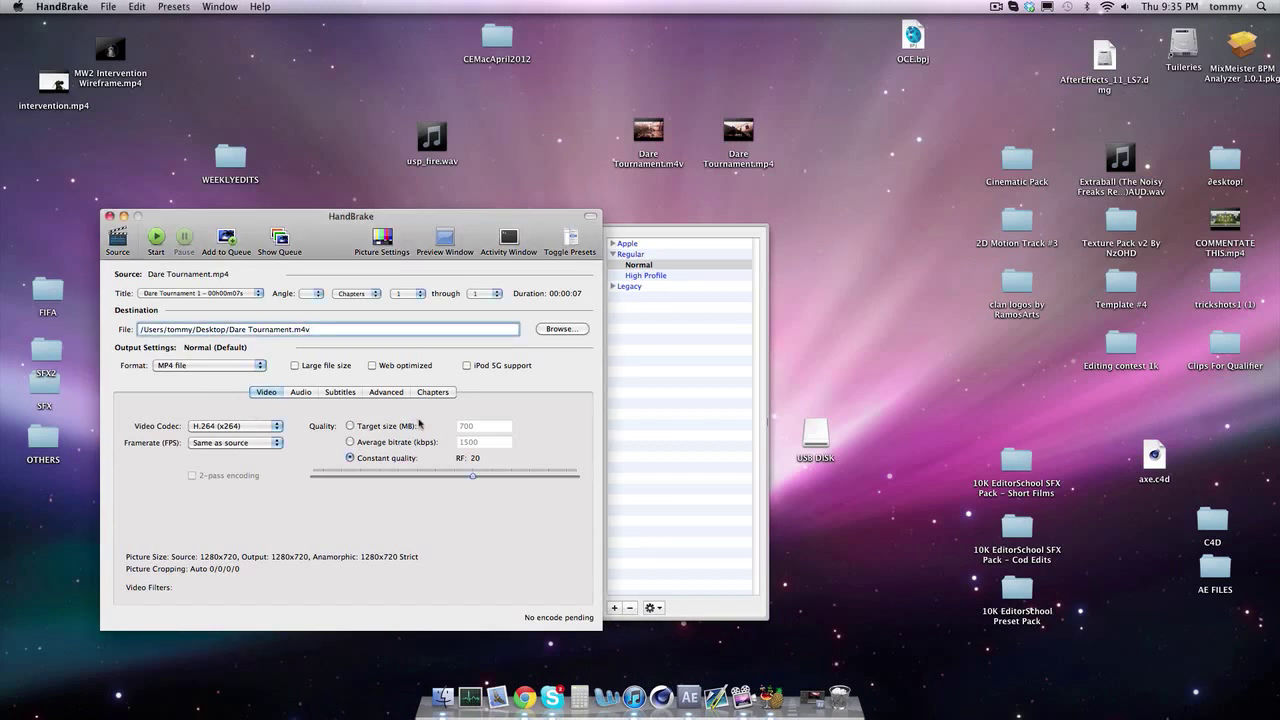
Try 29.97 (NTSC Video) framerate, restore Same as source, and start encoding
{"action": "left_click", "coordinate": [232, 445]}
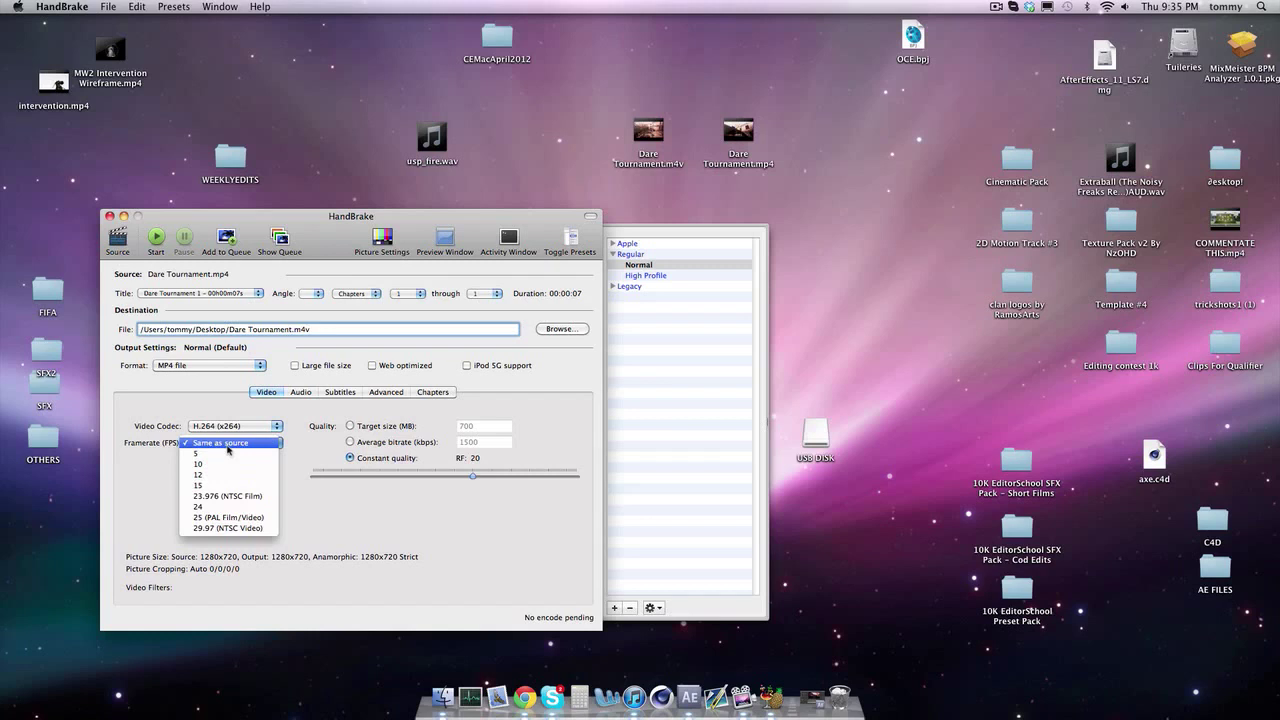
{"action": "left_click", "coordinate": [252, 528]}
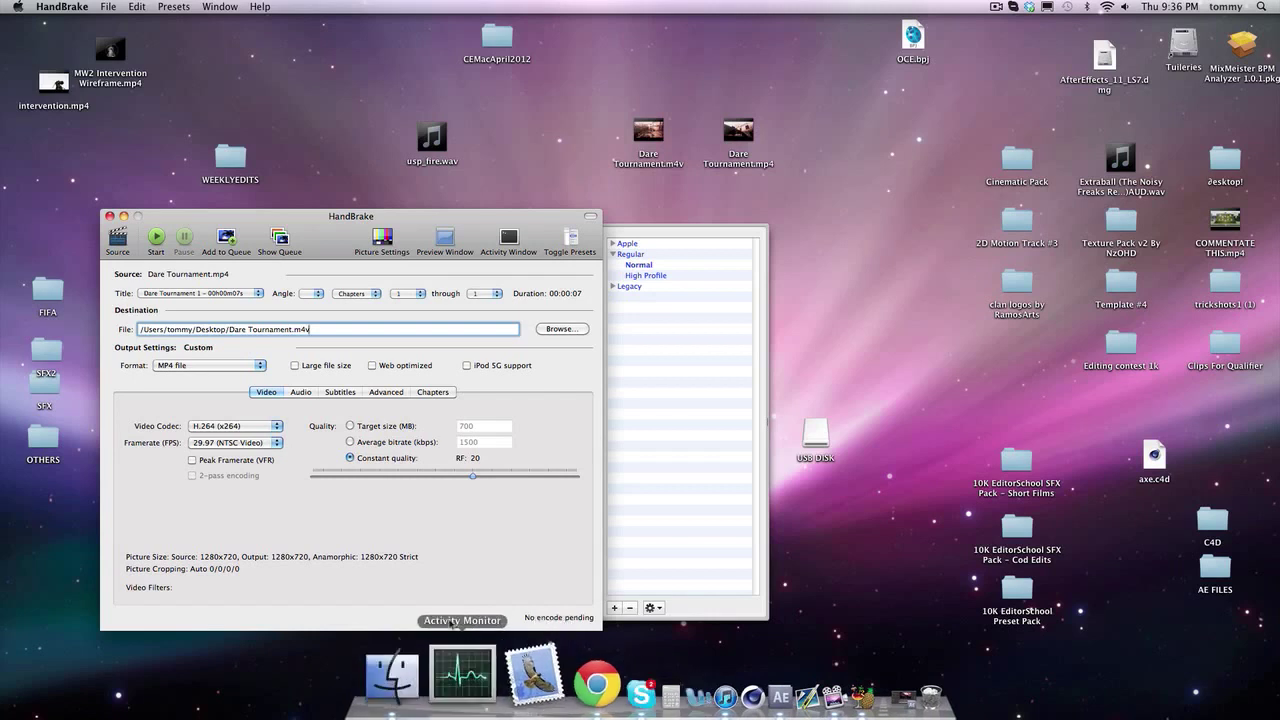
{"action": "left_click", "coordinate": [260, 443]}
{"action": "left_click", "coordinate": [223, 357]}
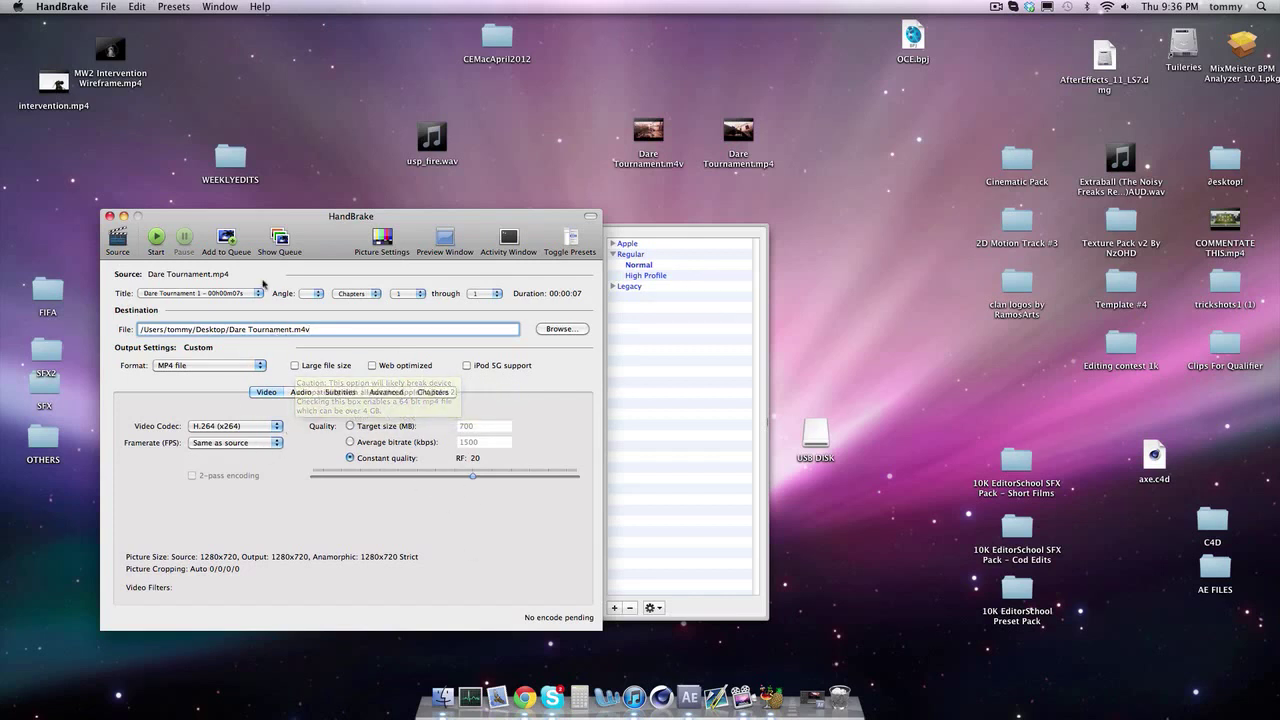
{"action": "left_click", "coordinate": [157, 239]}
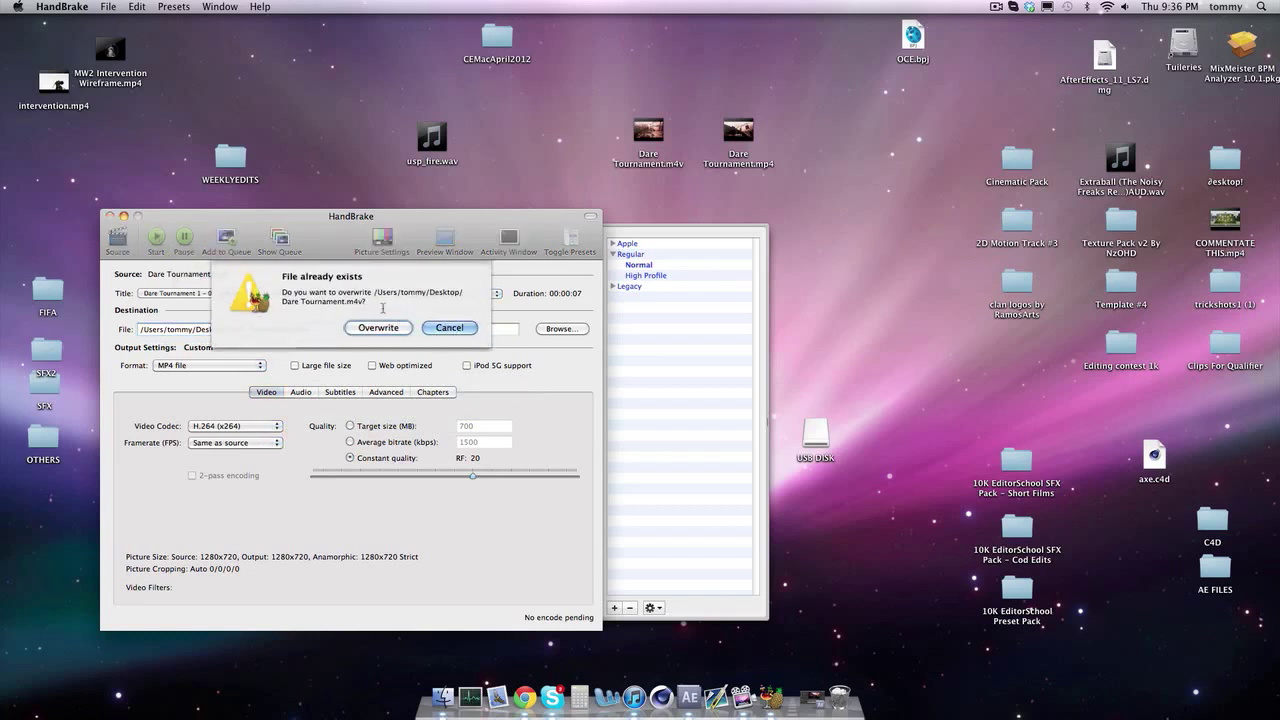
Overwrite the existing Dare Tournament.m4v, let the encode finish, and dismiss the done alert
{"action": "left_click", "coordinate": [377, 328]}
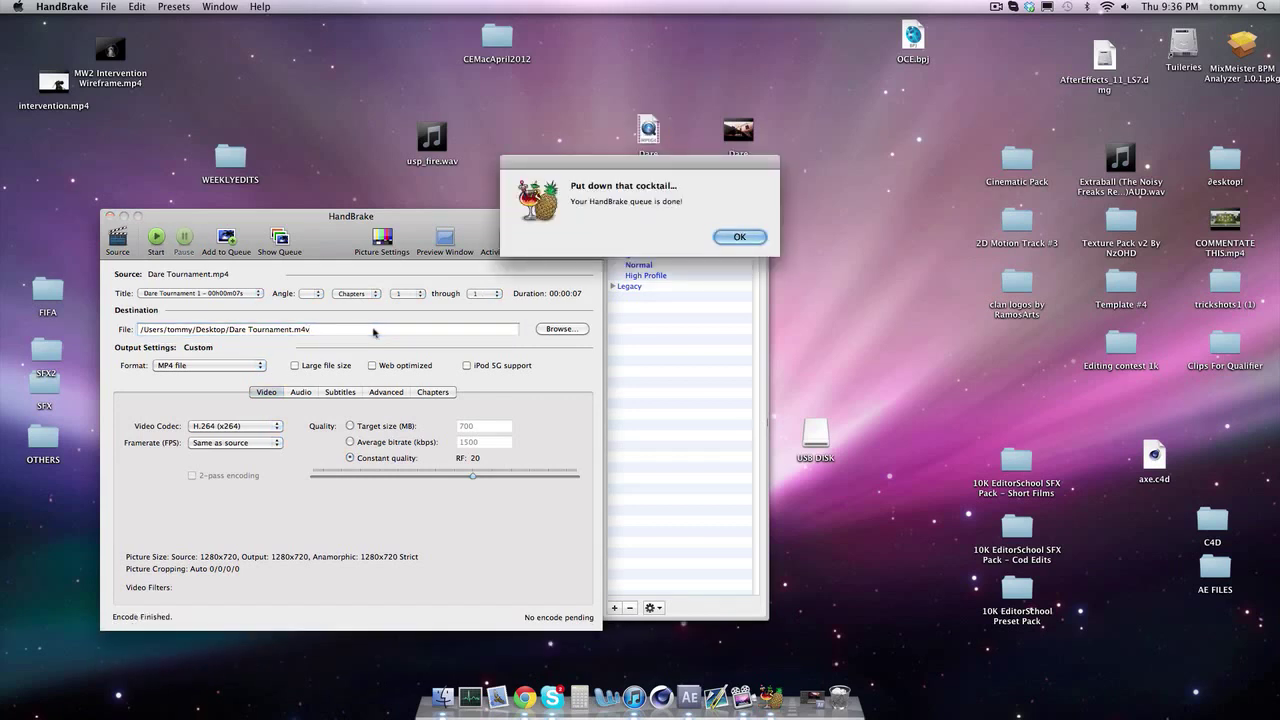
{"action": "left_click", "coordinate": [739, 237]}
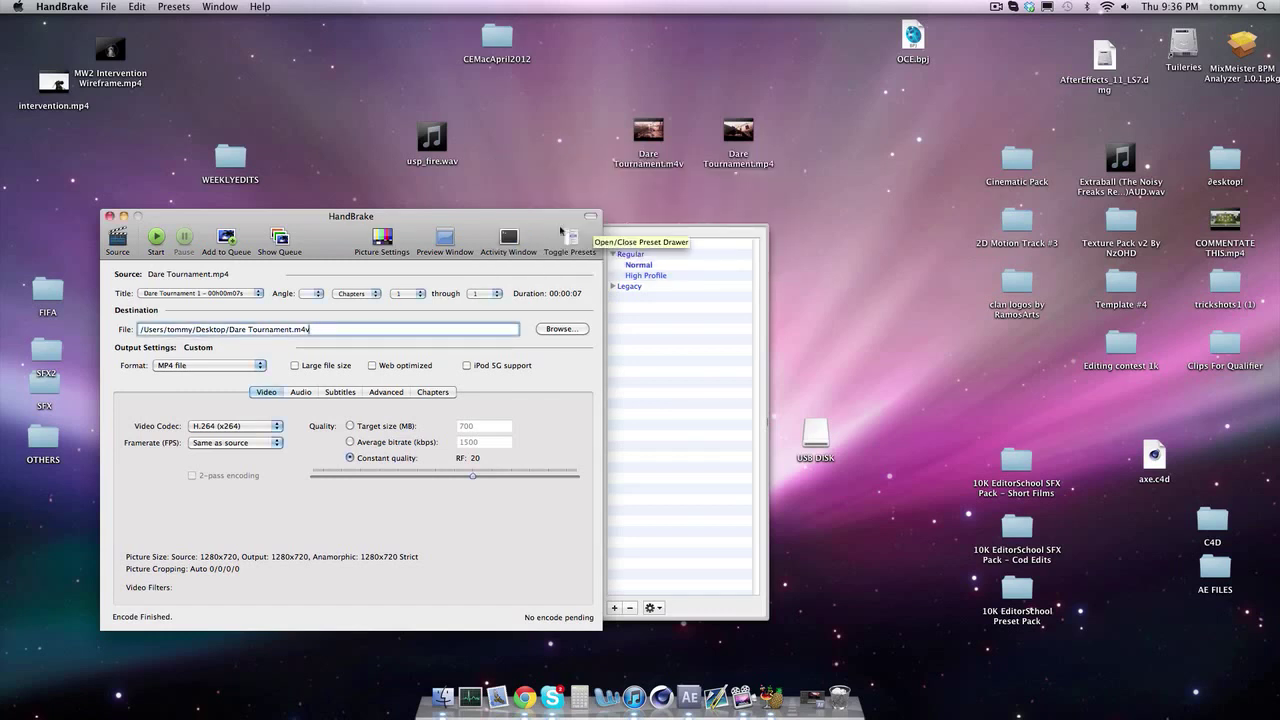
{"action": "left_click_drag", "start_coordinate": [522, 222], "coordinate": [680, 222]}
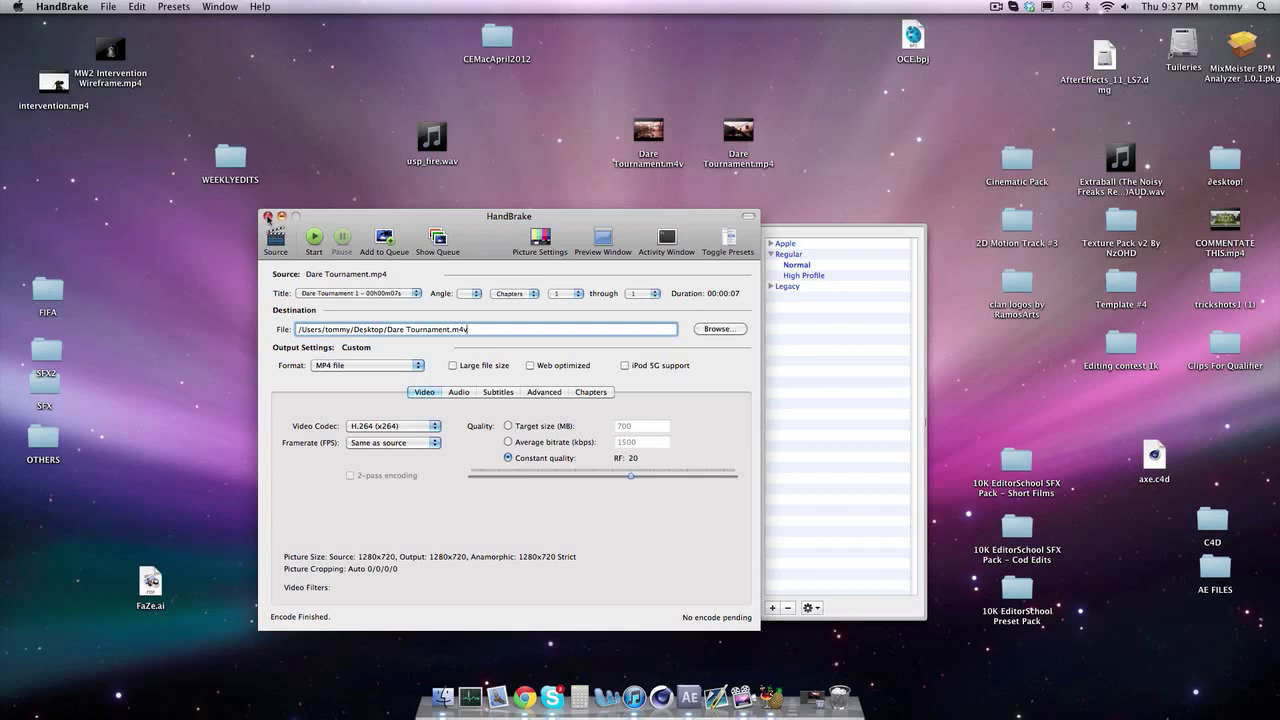
Close the HandBrake main window to reveal both Dare Tournament files on the Desktop
{"action": "left_click", "coordinate": [267, 216]}
{"action": "left_click", "coordinate": [996, 6]}
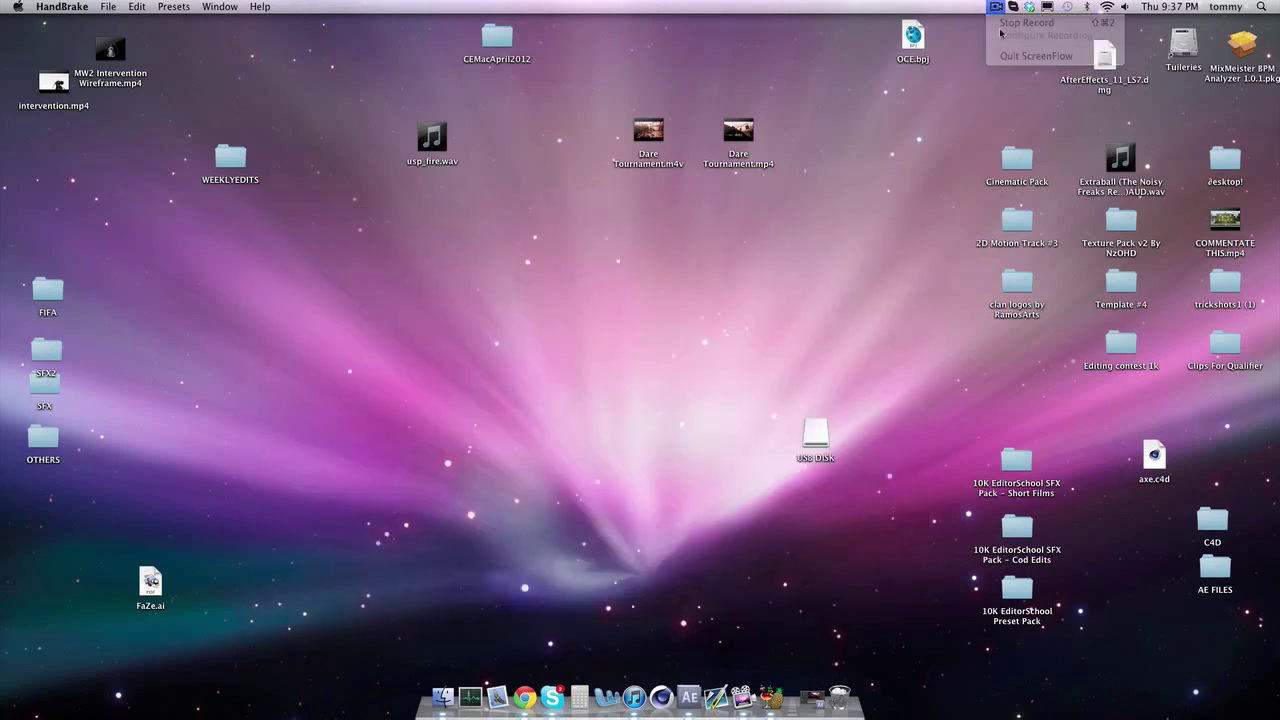